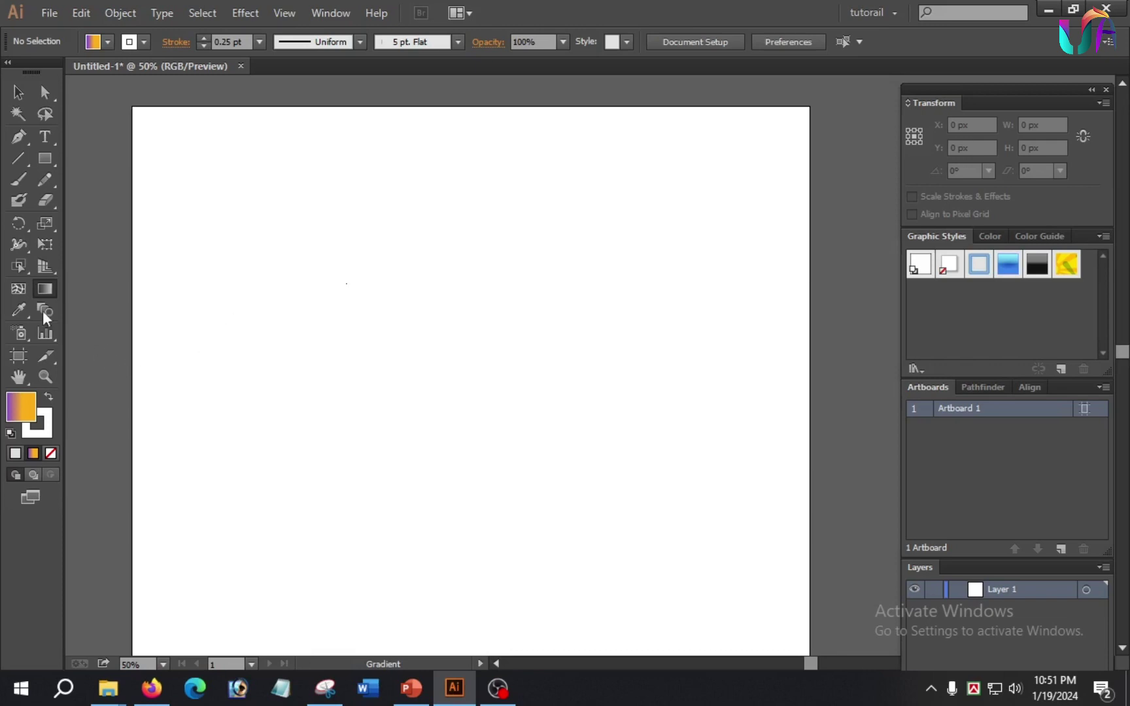
click(21, 263)
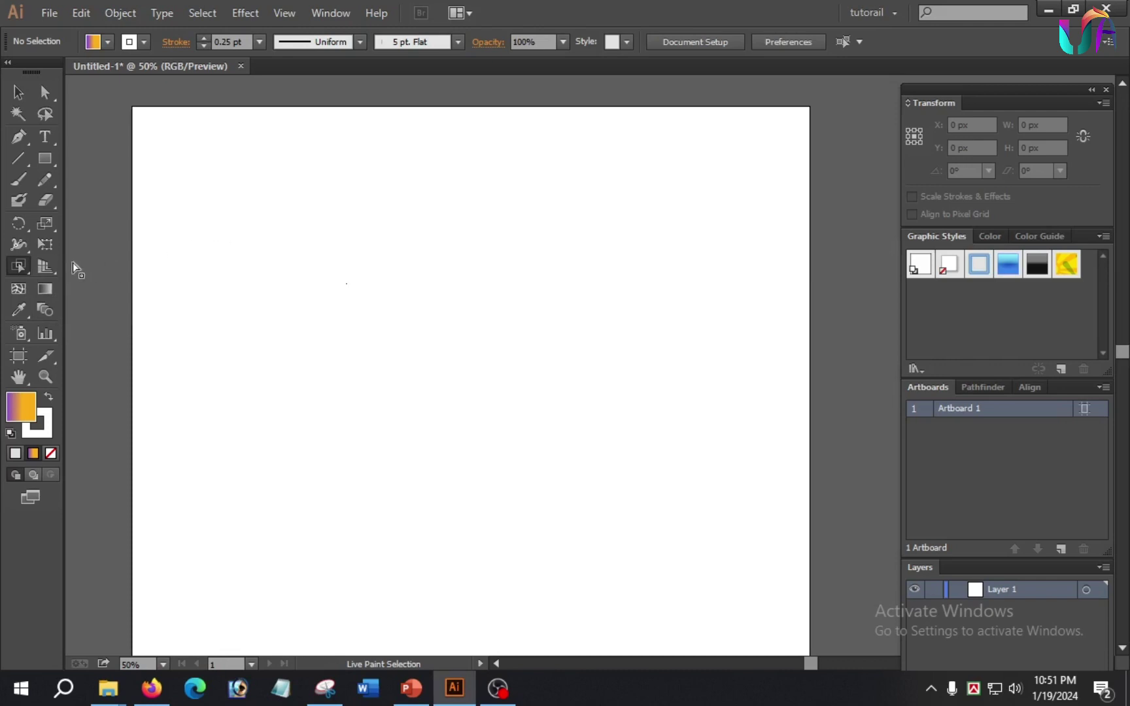
click(45, 268)
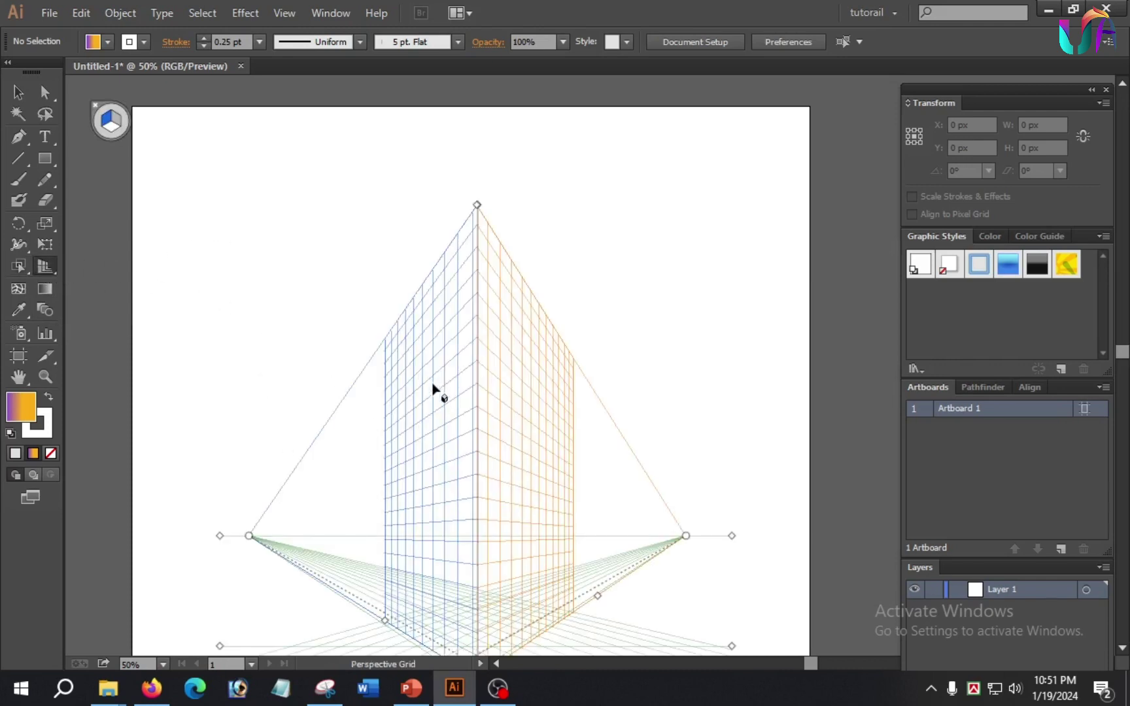
click(95, 105)
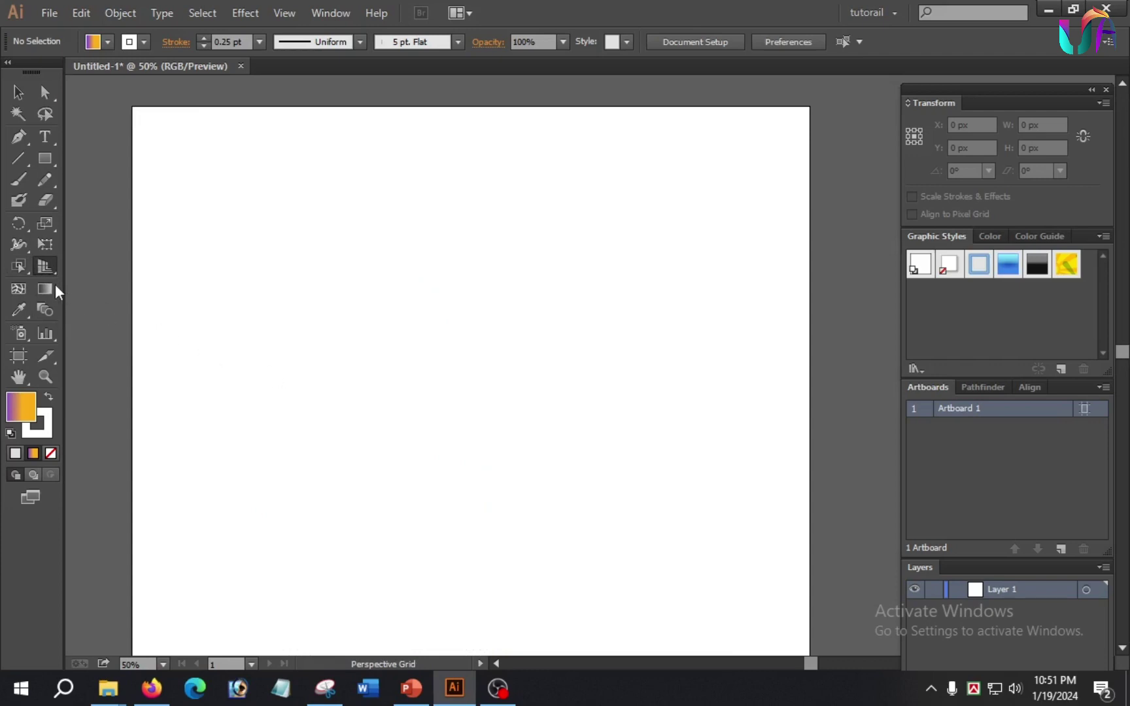
click(18, 265)
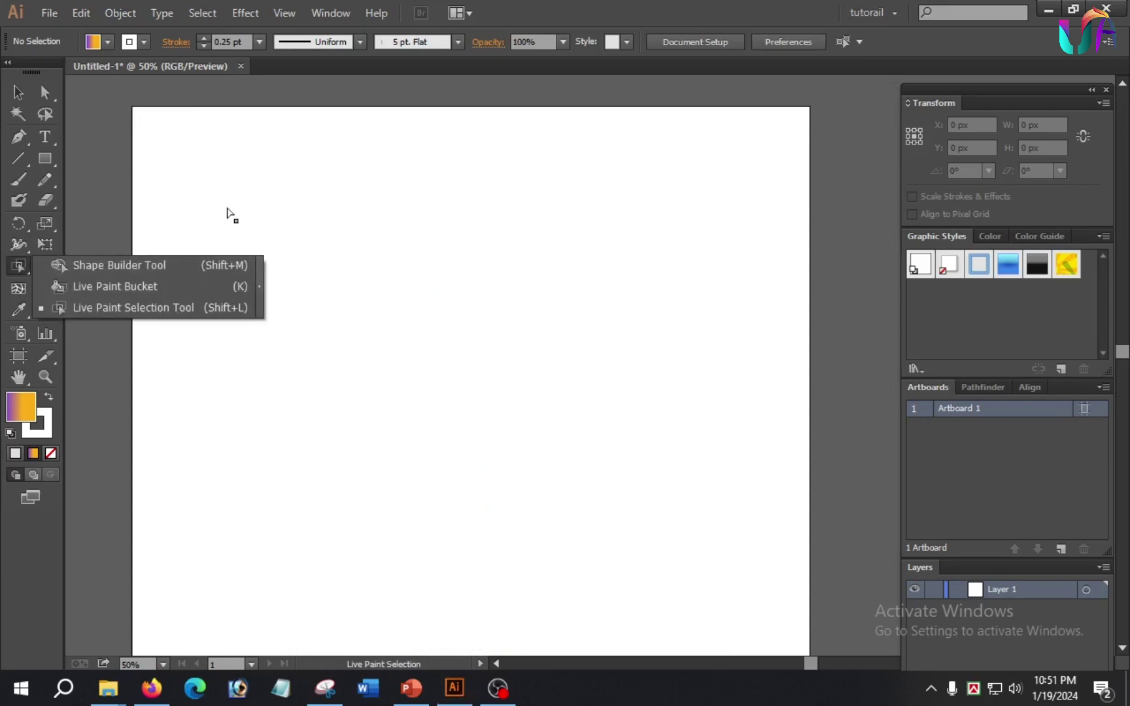
Step: Draw a rectangle about 228 by 198 px in the upper-left area of the artboard and fill it with blue
click(44, 158)
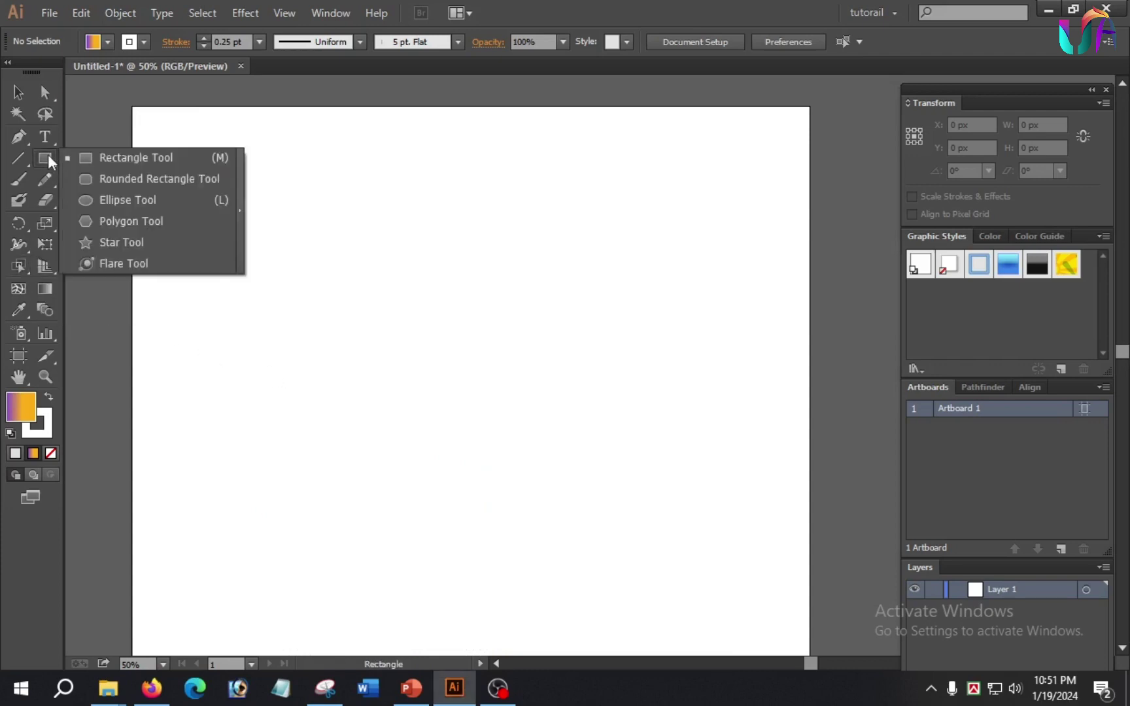
click(125, 158)
drag(209, 201, 311, 290)
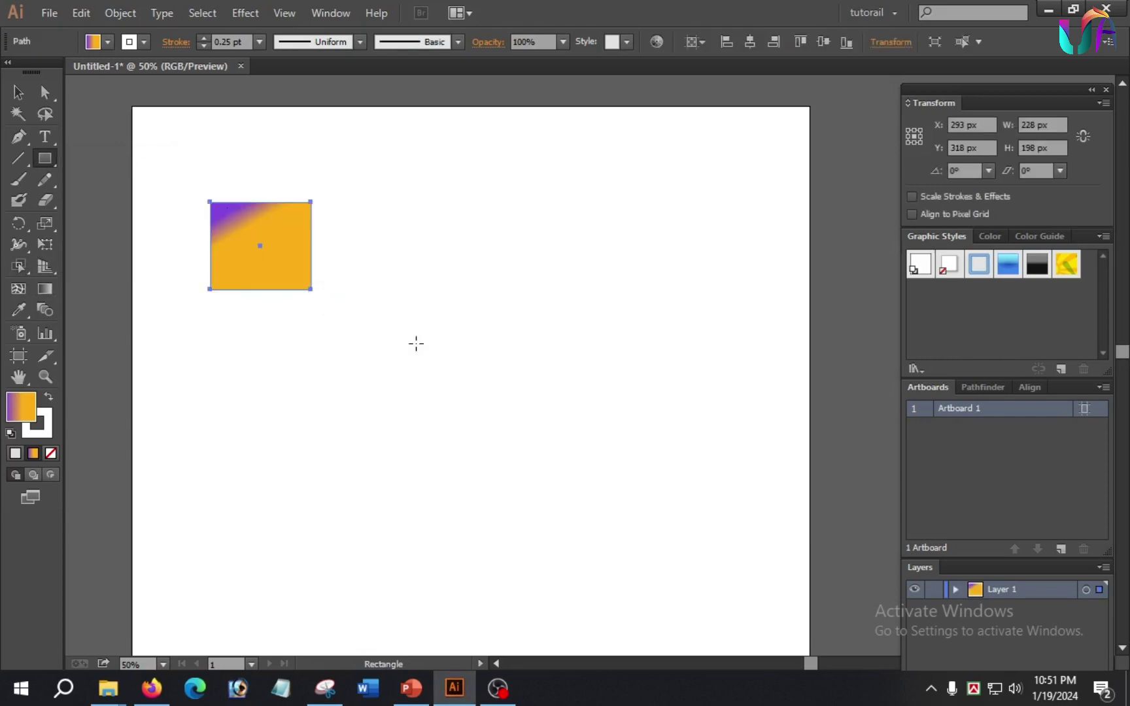
click(108, 41)
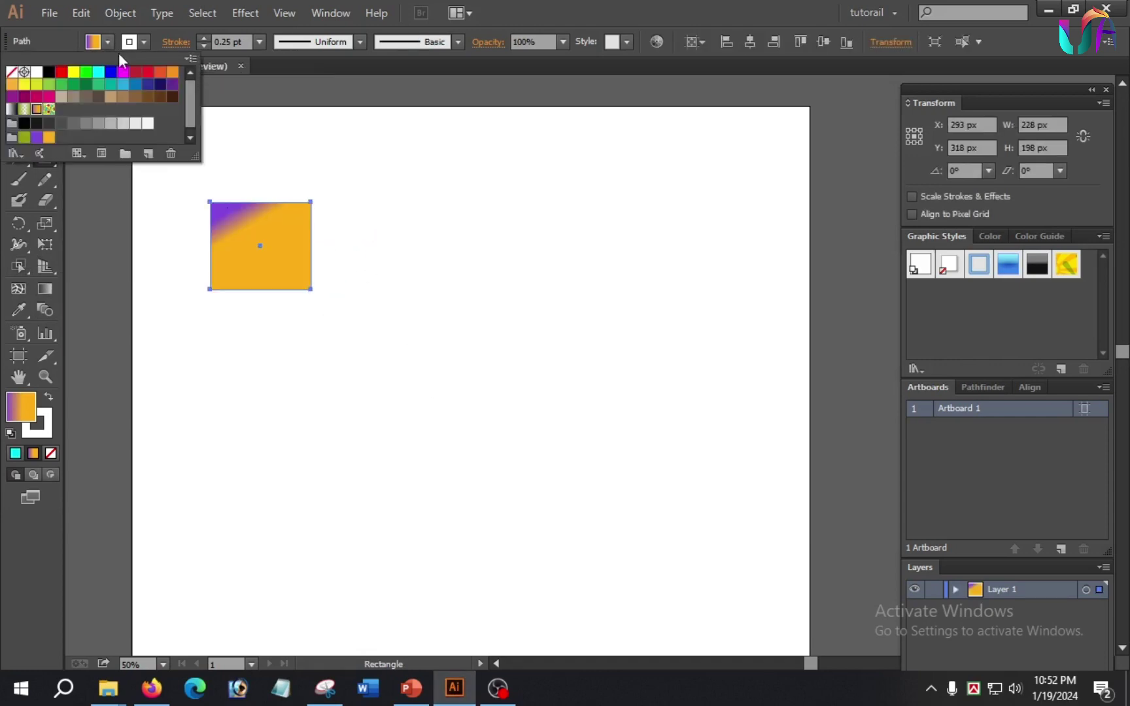
click(111, 71)
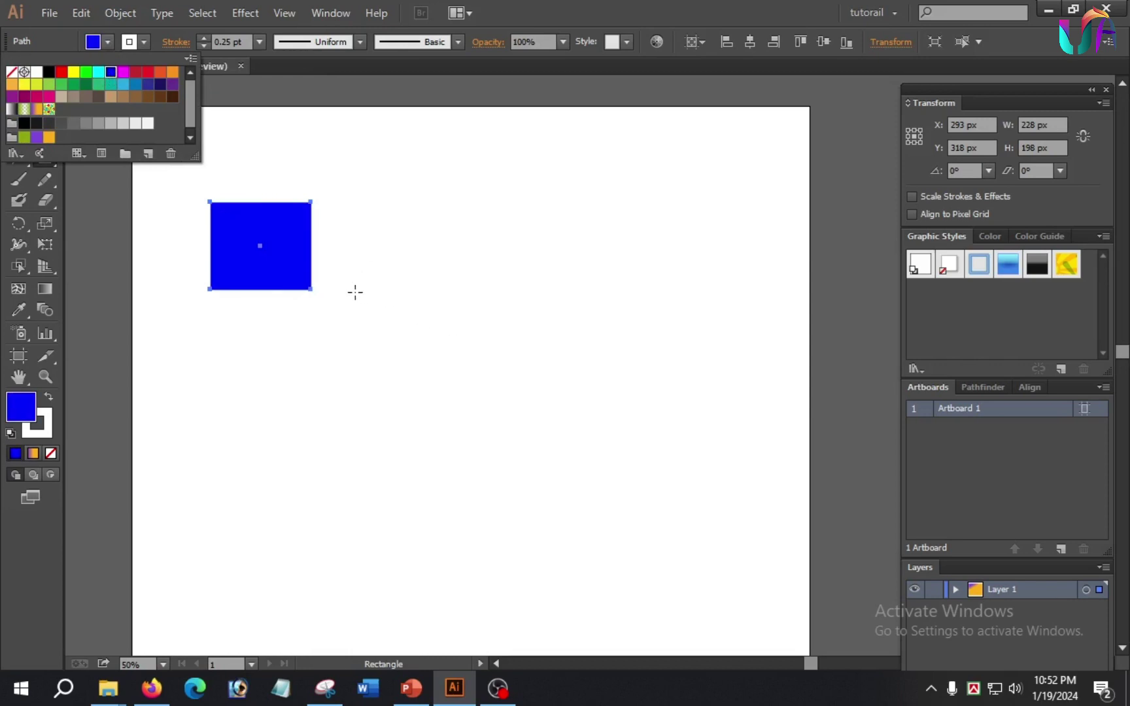
key(Escape)
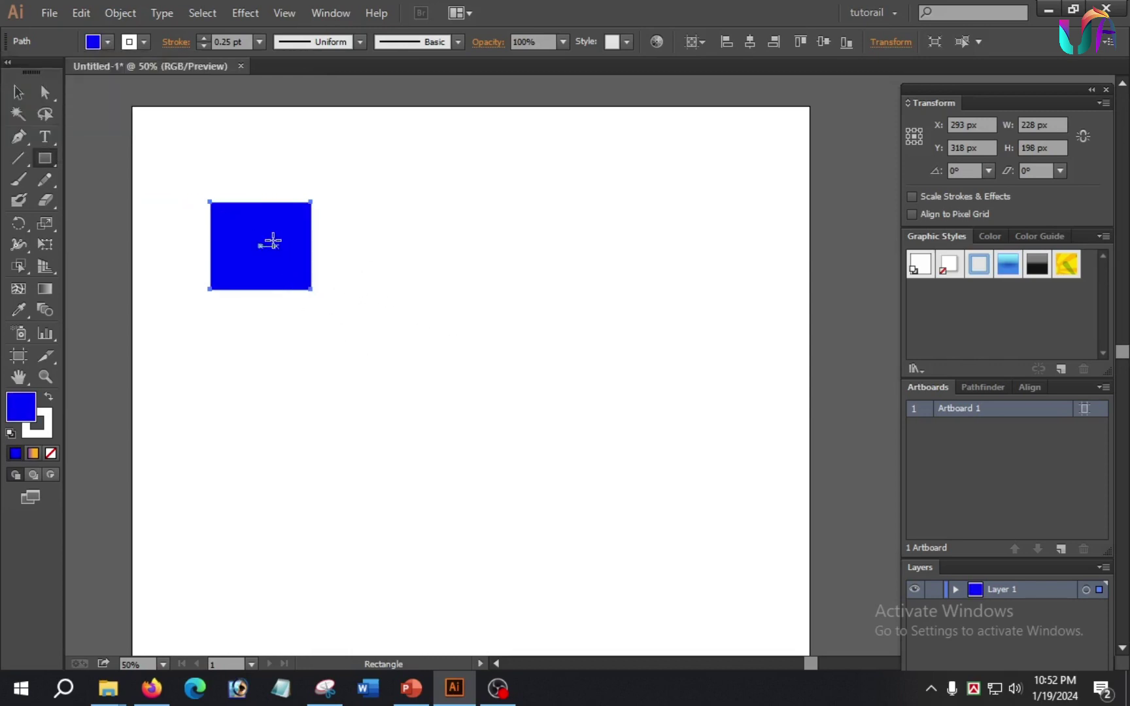
Step: Draw a second rectangle about 216 by 228 px overlapping the blue one's lower-right corner and fill it with dark red
drag(261, 235, 356, 335)
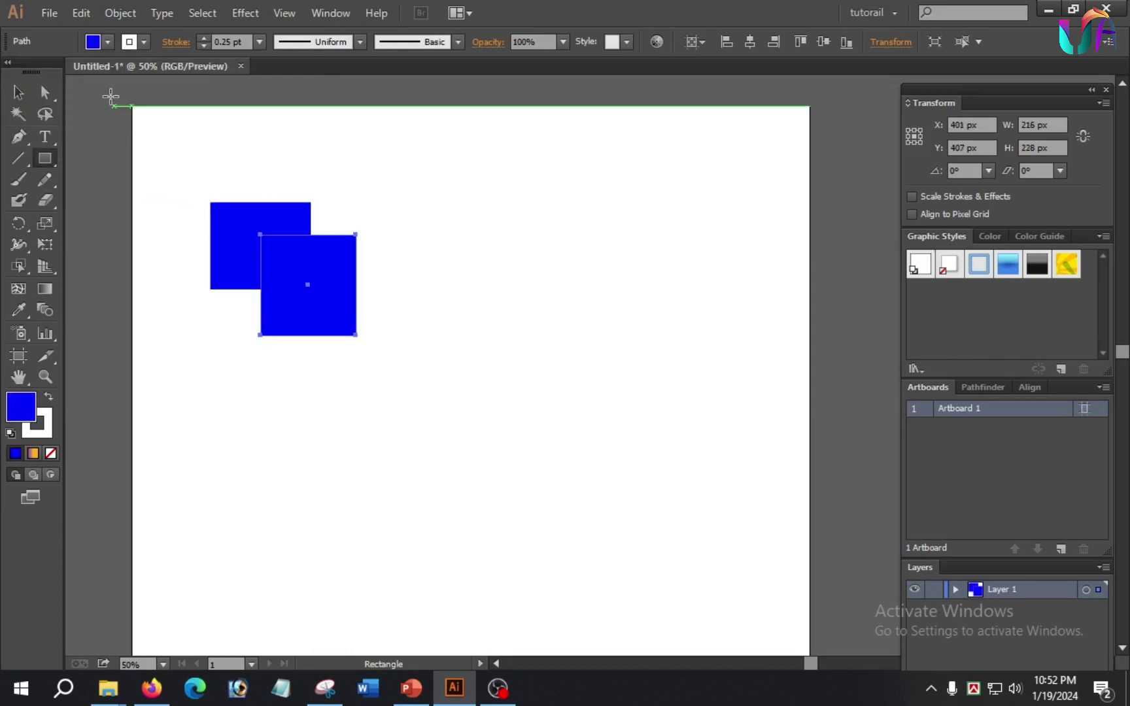
click(108, 42)
click(136, 71)
key(Escape)
Step: Draw a third rectangle about 216 by 228 px overlapping the red one's lower-right corner and fill it with teal
drag(292, 285, 388, 386)
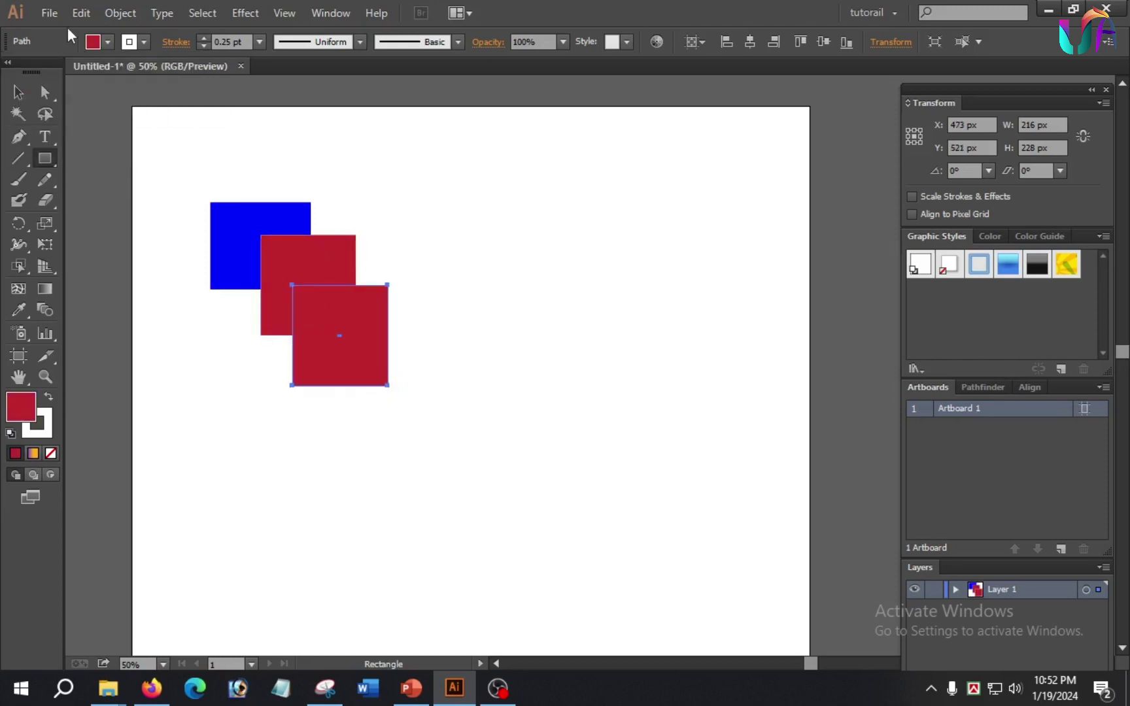
click(109, 42)
click(111, 84)
key(Escape)
Step: Draw an ellipse about 274 by 292 px over the teal rectangle's lower-right corner and fill it with green
drag(44, 157, 138, 202)
mouse_move(310, 348)
mouse_down()
mouse_move(436, 468)
mouse_move(444, 449)
mouse_up()
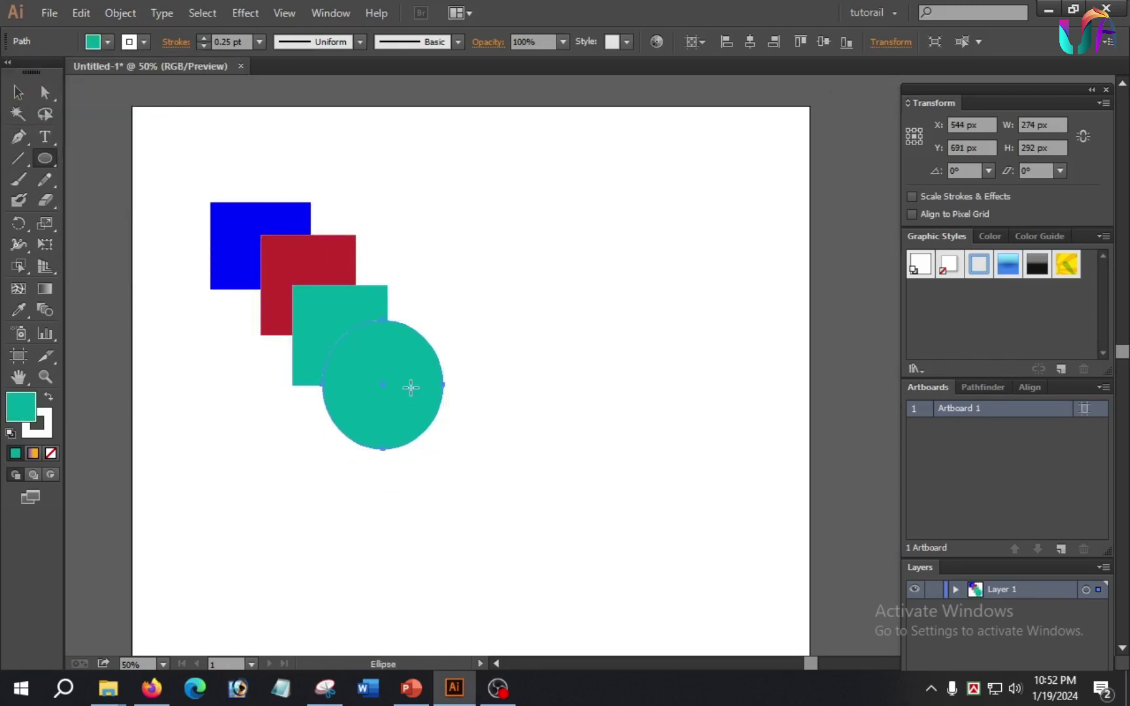
click(109, 42)
click(86, 83)
key(Escape)
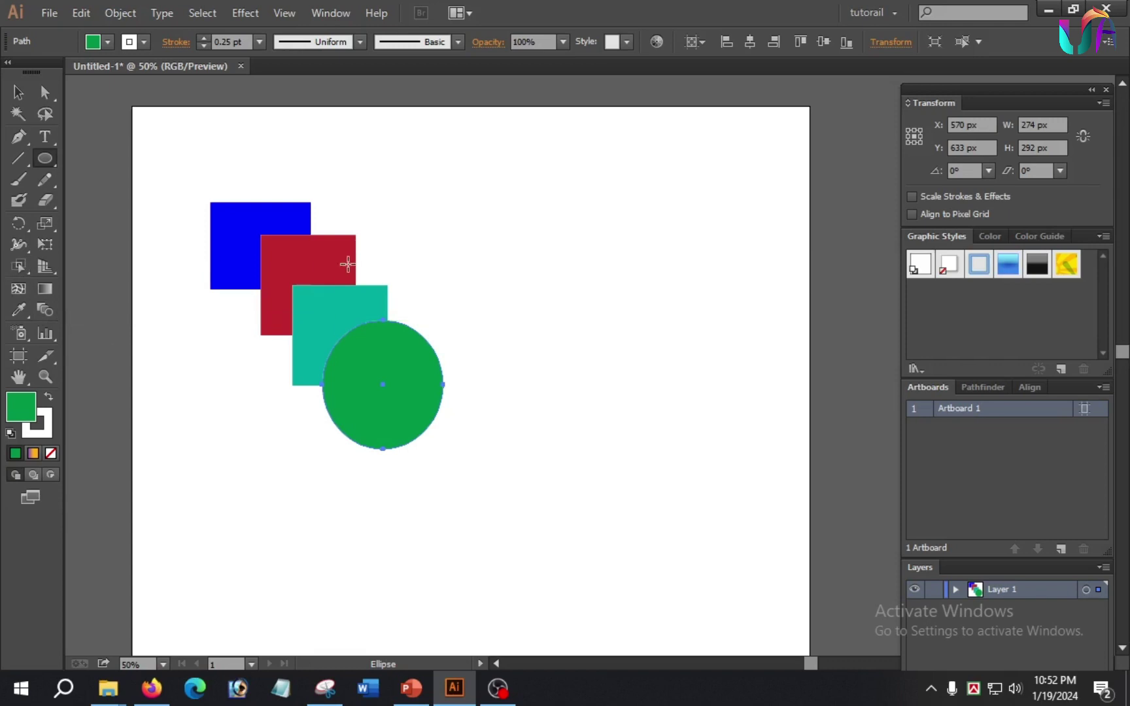
Step: Select all four overlapping shapes and remove the ellipse's area outside the teal rectangle with the Shape Builder tool
click(18, 94)
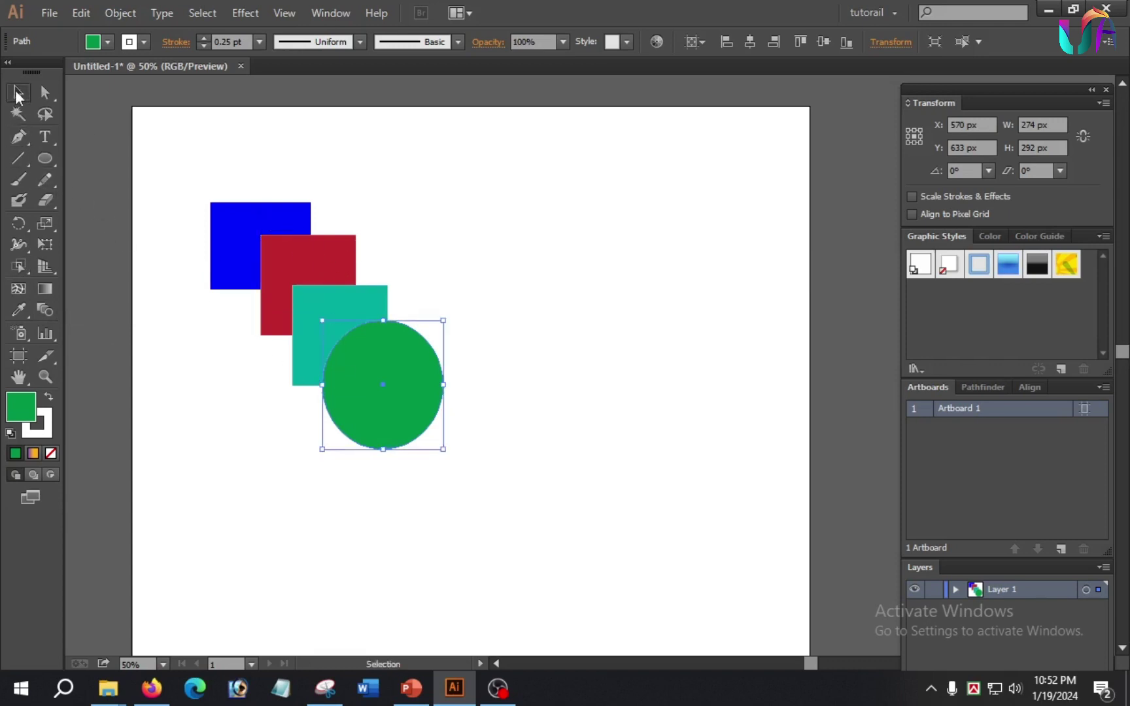
drag(179, 176, 409, 427)
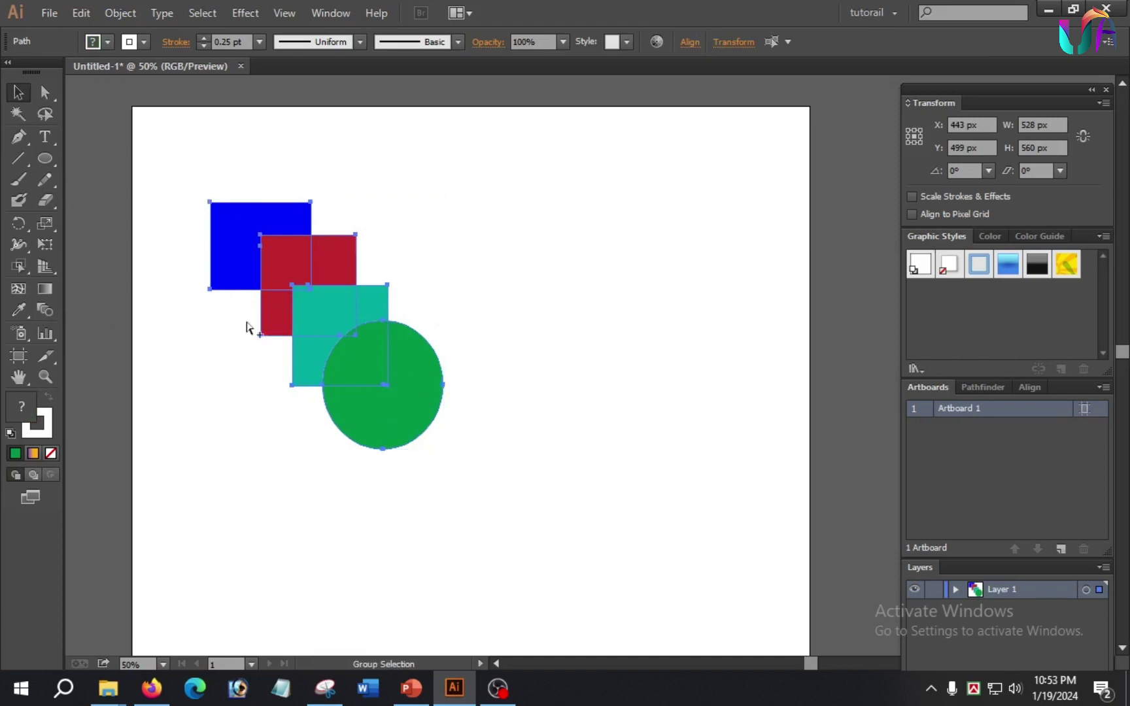
scroll(247, 324, down, 1)
scroll(248, 320, up, 3)
key(v)
scroll(271, 295, up, 2)
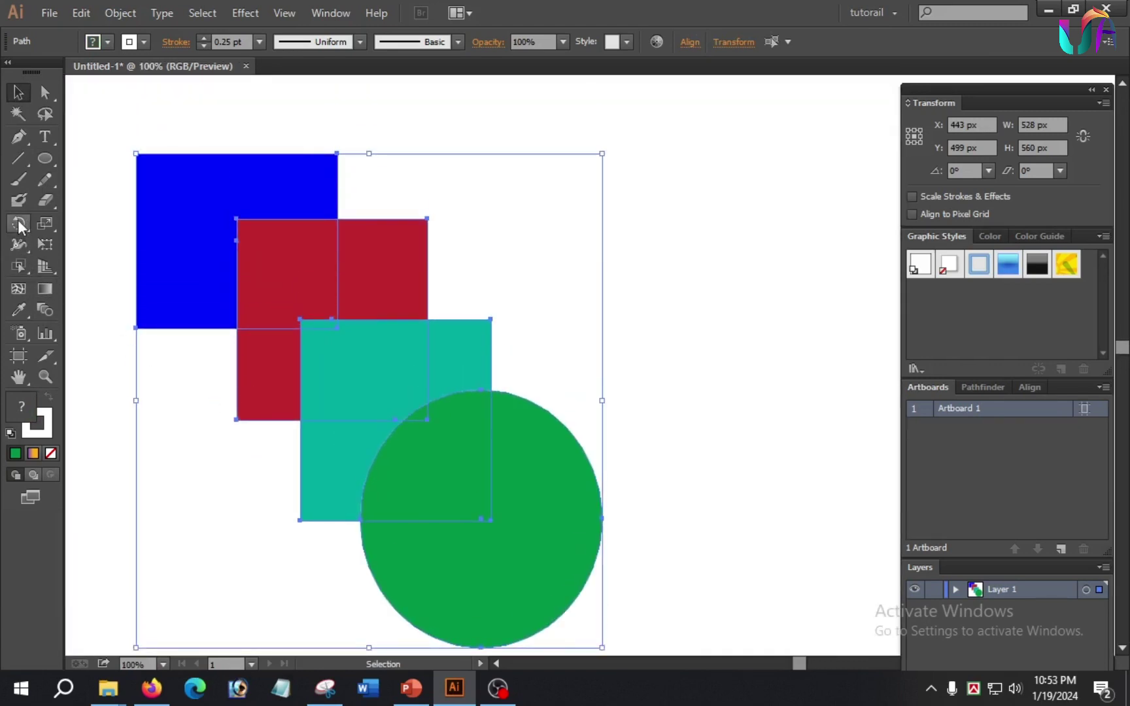
click(20, 266)
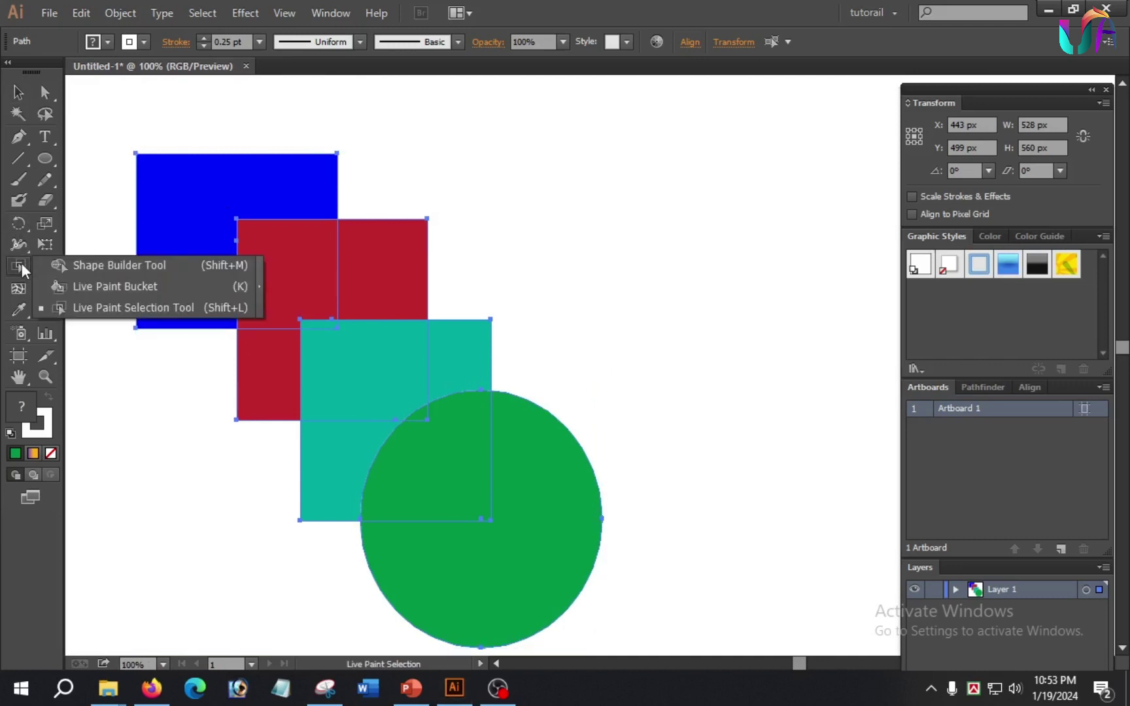
click(101, 266)
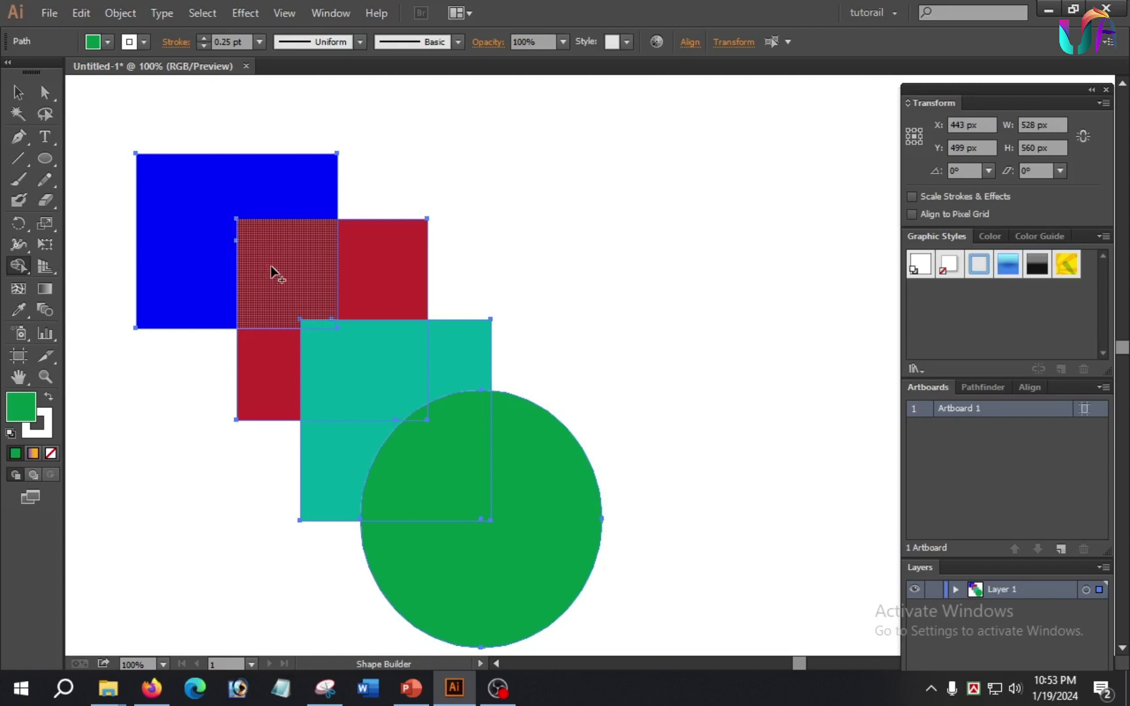
key(alt)
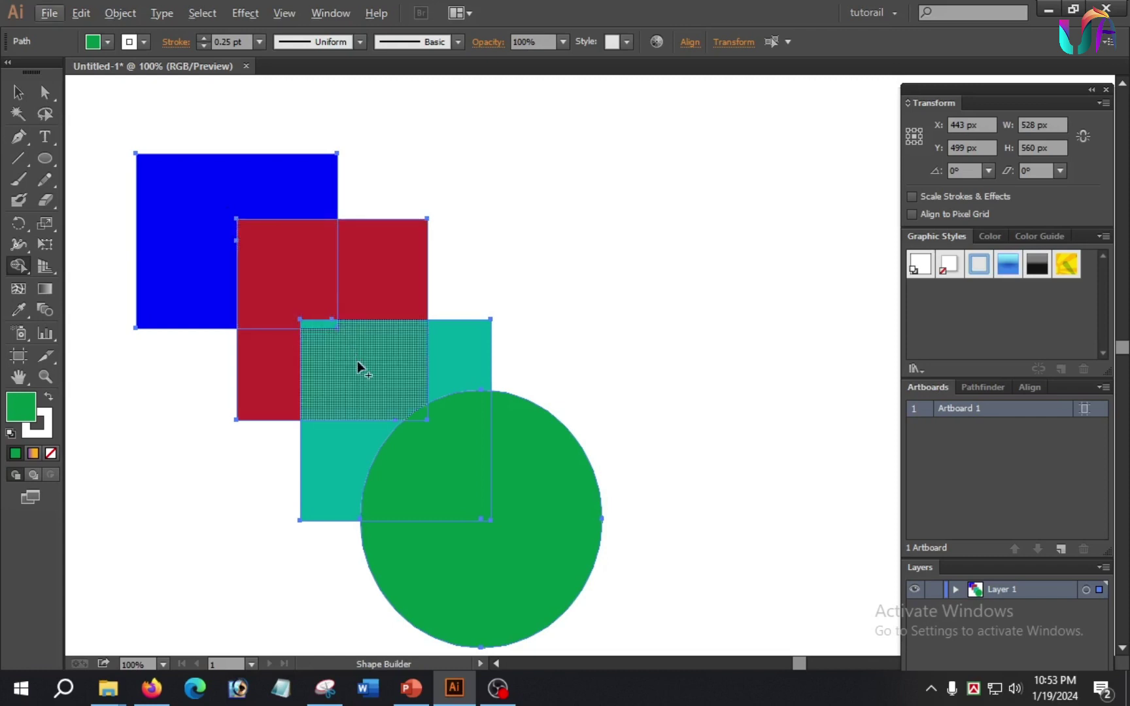
click(378, 371)
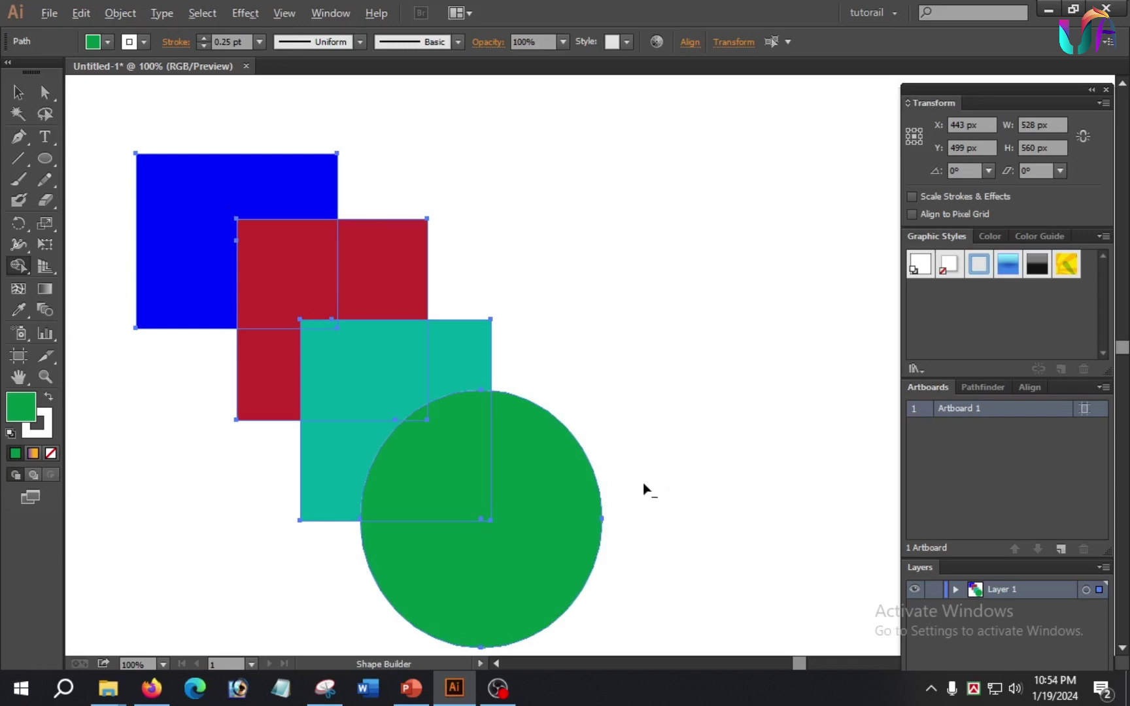
alt+click(531, 517)
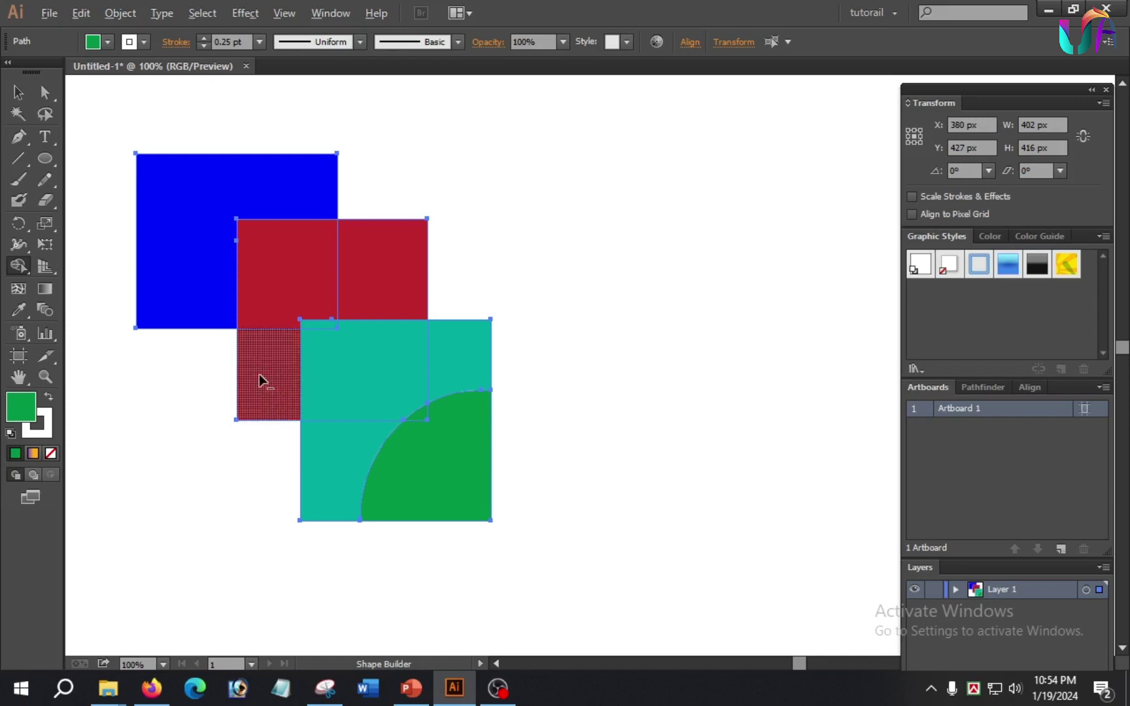
Step: Remove the red rectangle's lower-left and right pieces and the blue L-shaped piece with the Shape Builder tool
key(alt)
key(alt)
alt+click(252, 379)
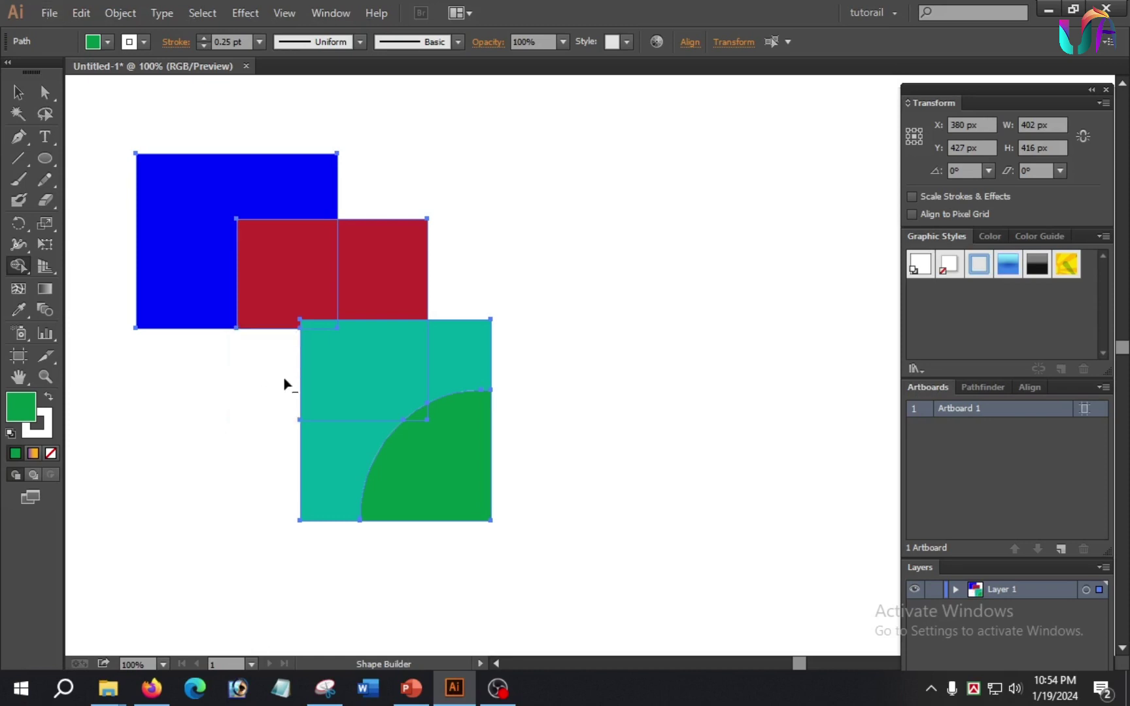
alt+click(405, 265)
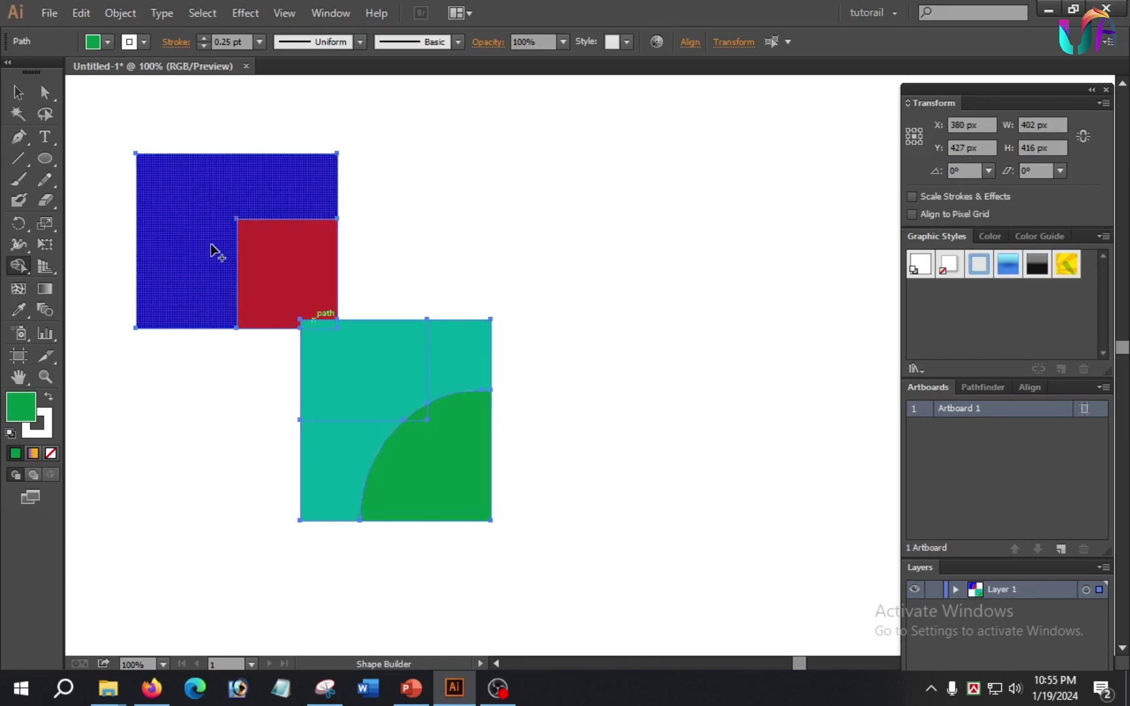
alt+click(165, 194)
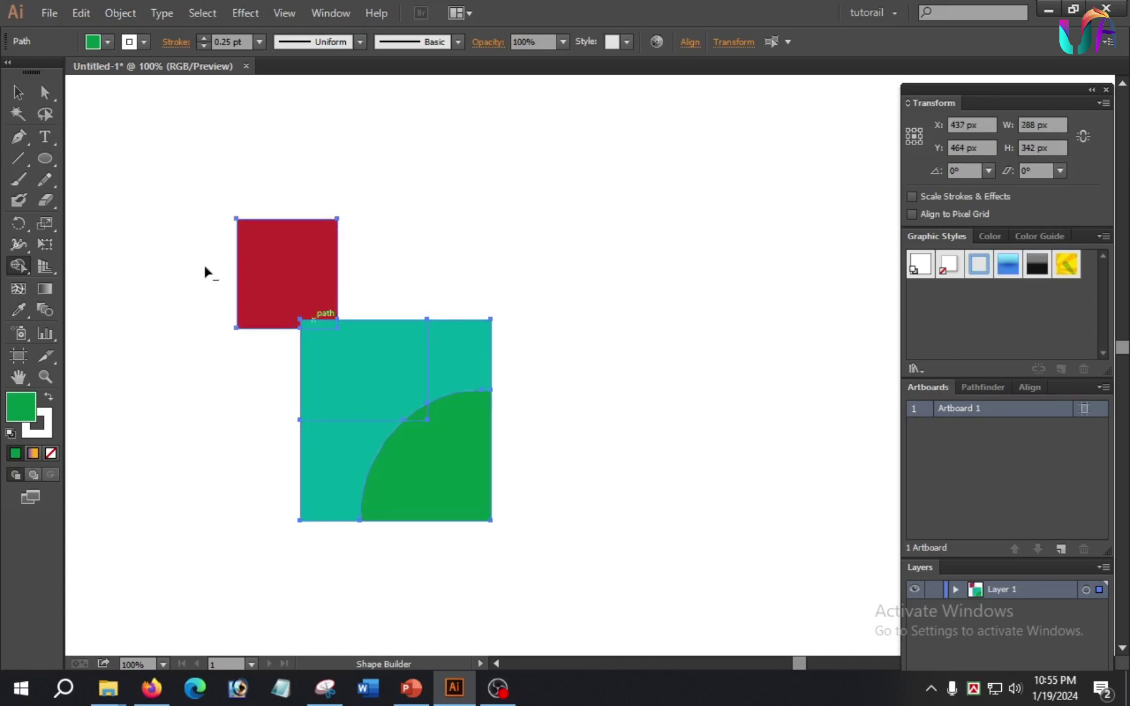
Step: Remove the teal rectangle's lower-left and upper-right pieces with the Shape Builder tool
alt+click(333, 484)
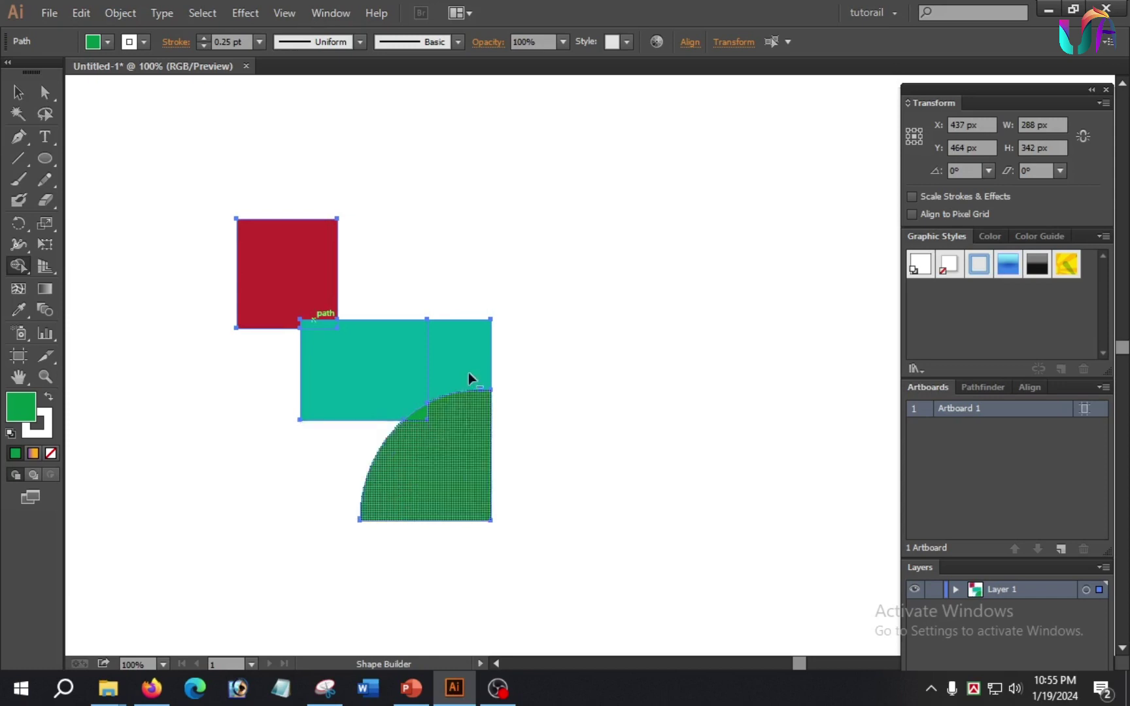
alt+click(469, 372)
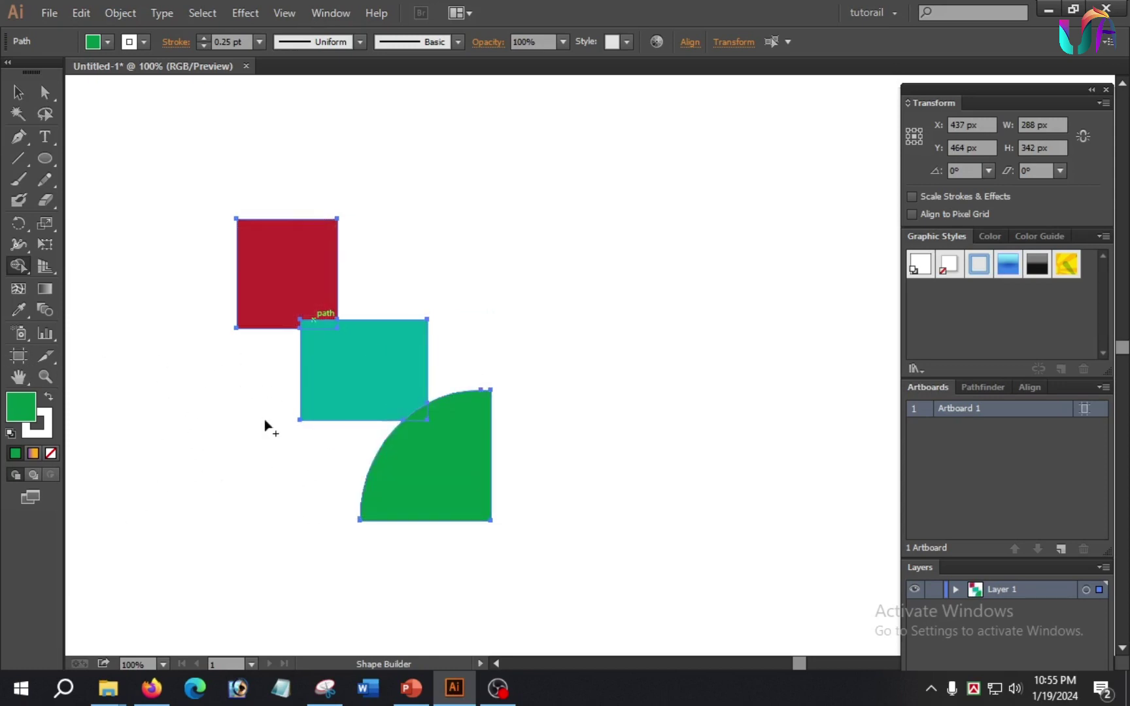
key(ctrl)
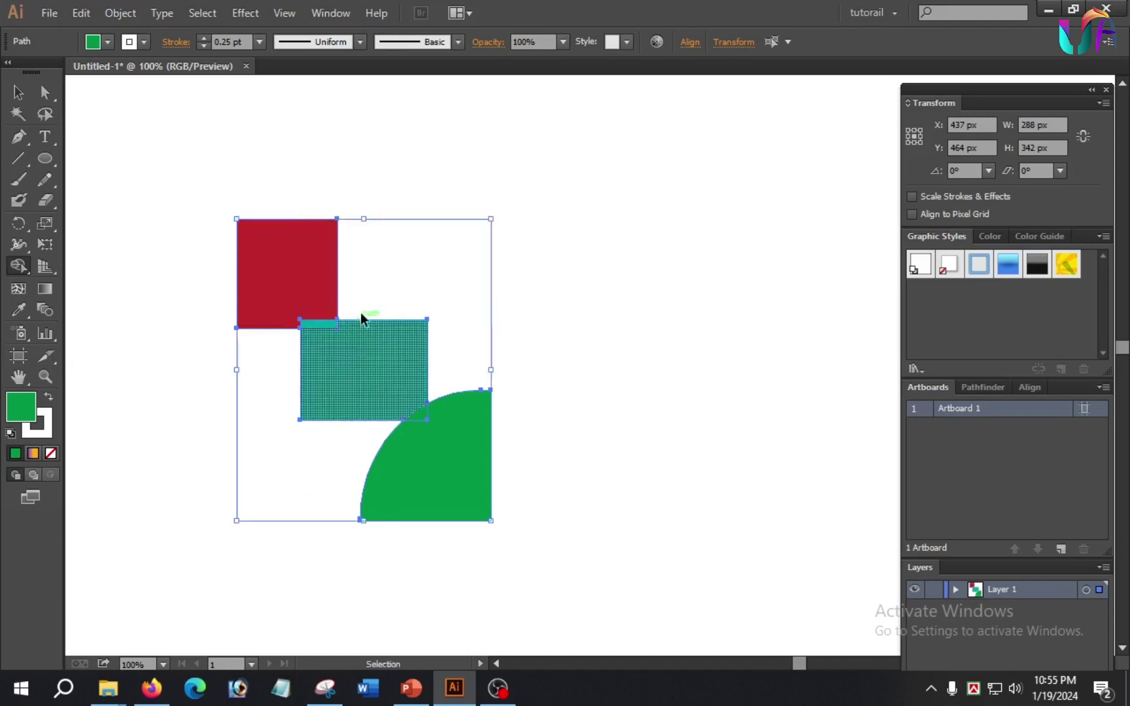
Step: Draw two separate unfilled rectangles in the empty area to the right of the coloured shapes
click(18, 265)
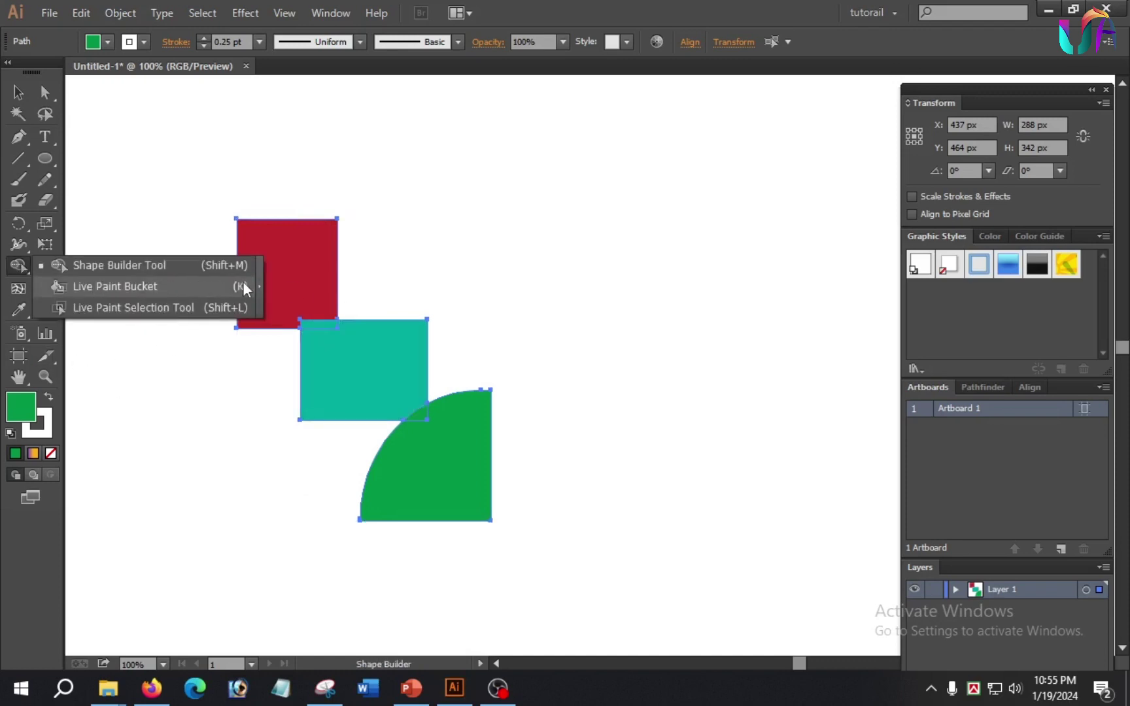
click(46, 159)
click(46, 158)
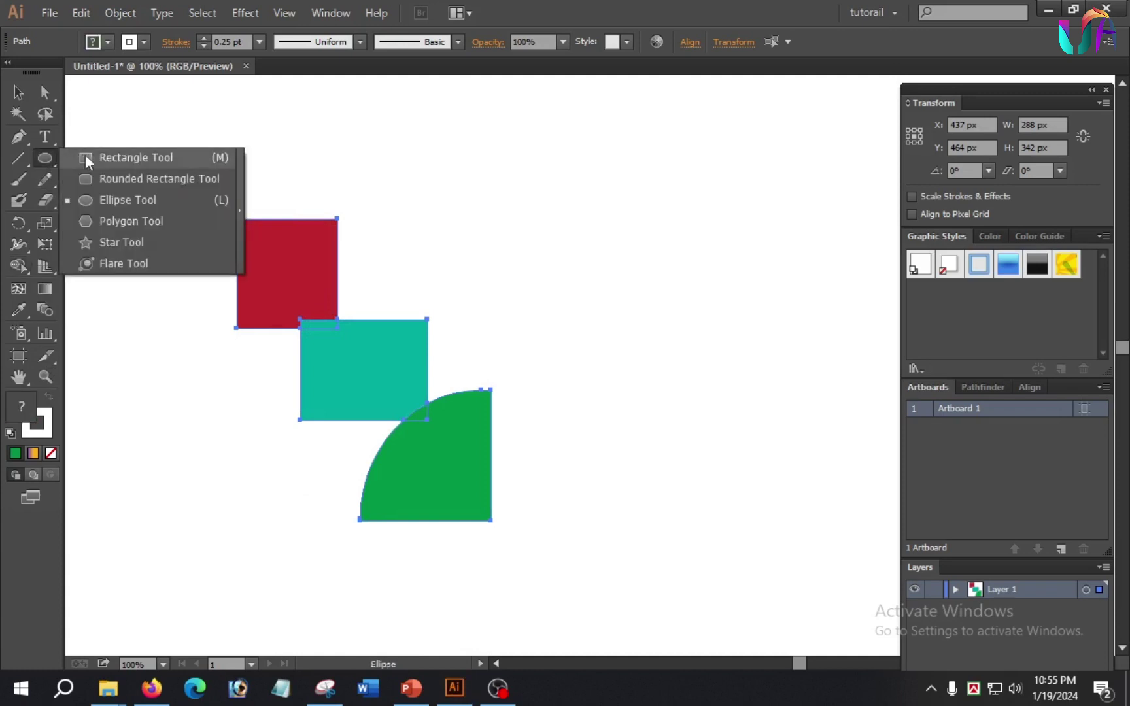
click(128, 162)
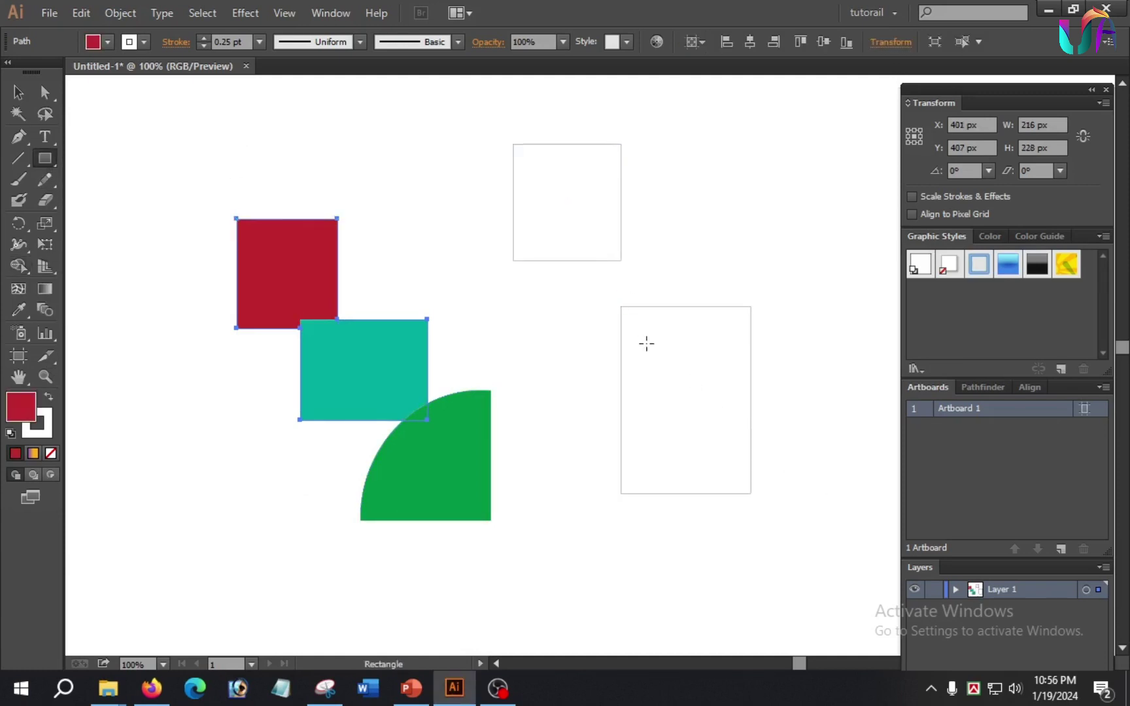
Step: Sample the teal rectangle's colour with the Live Paint Bucket and fill the upper empty rectangle with it
key(shift+m)
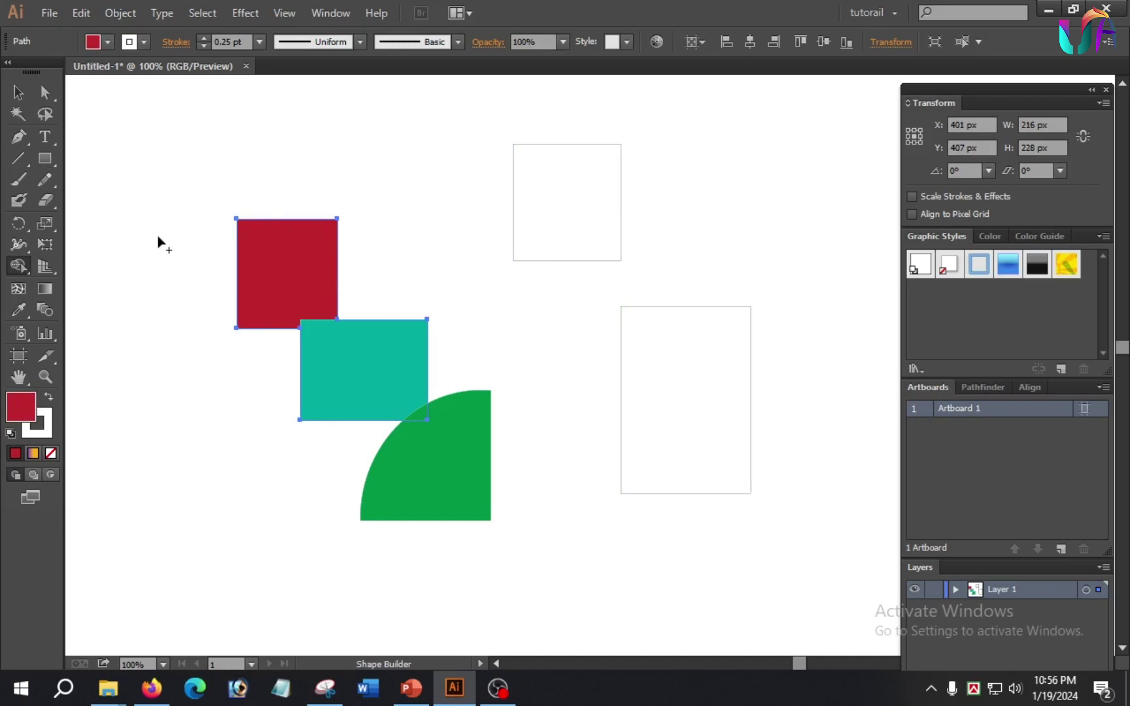
click(23, 265)
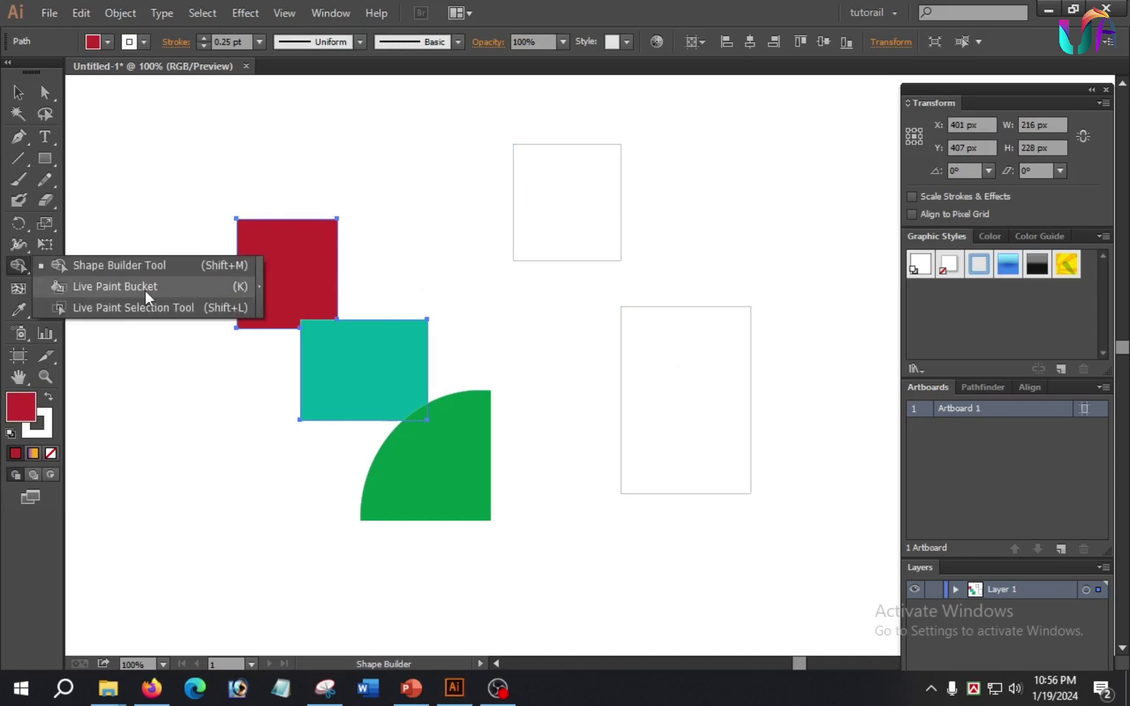
click(108, 284)
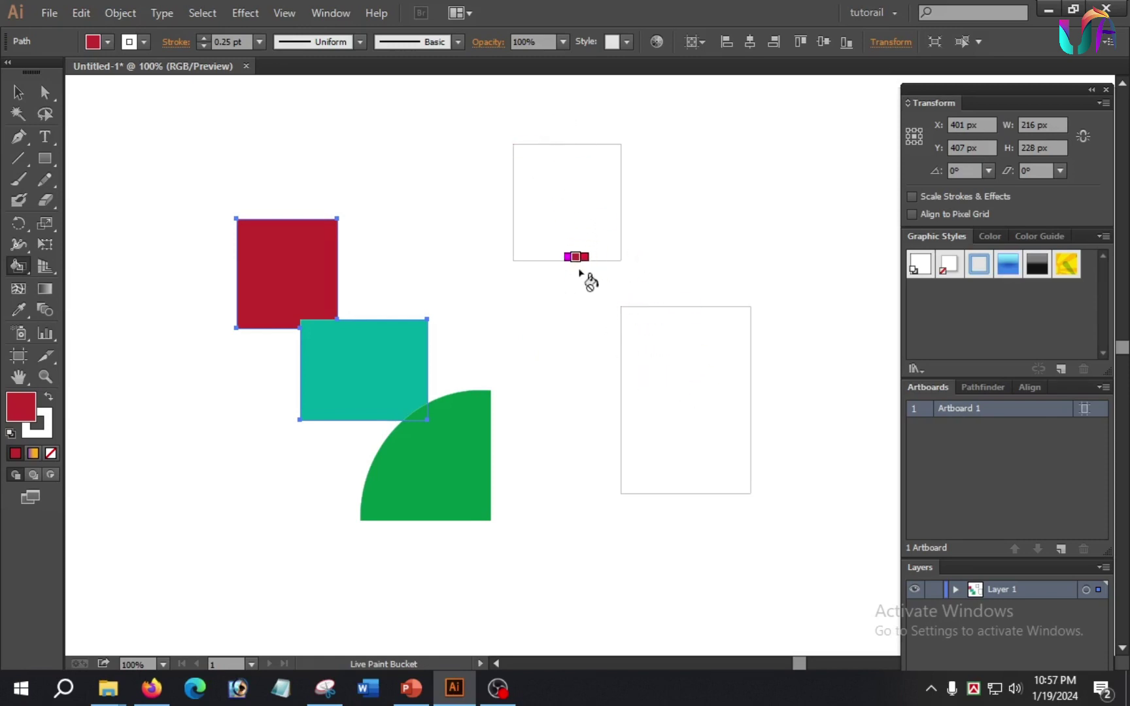
alt+click(347, 364)
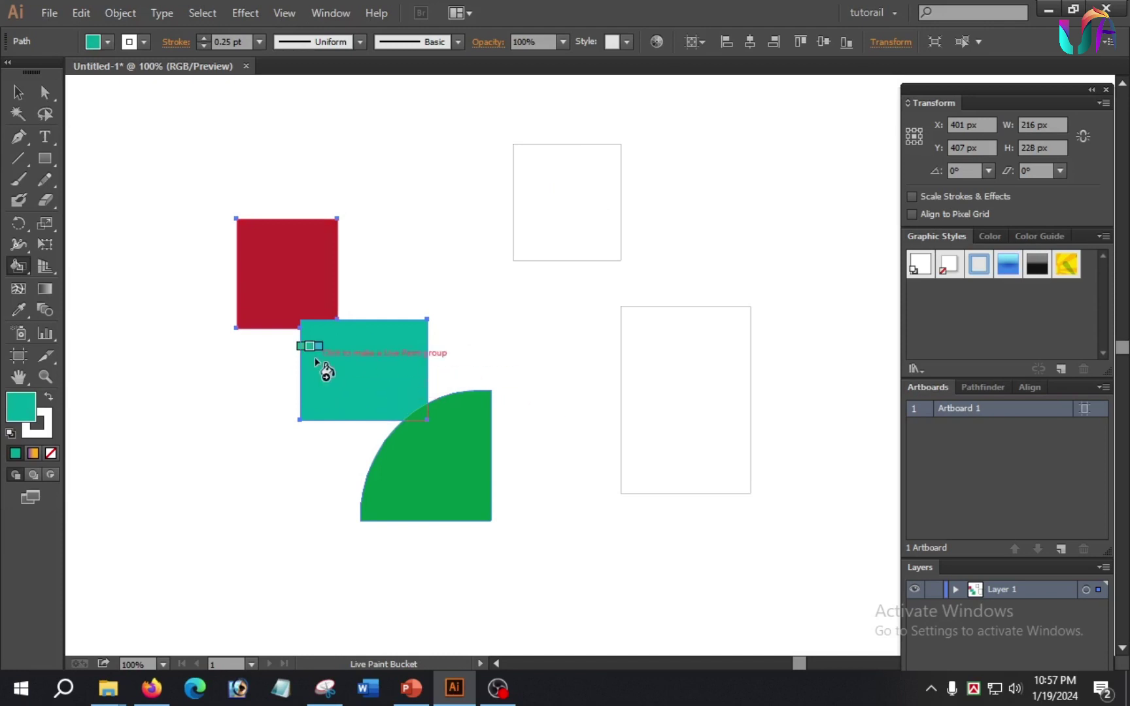
key(v)
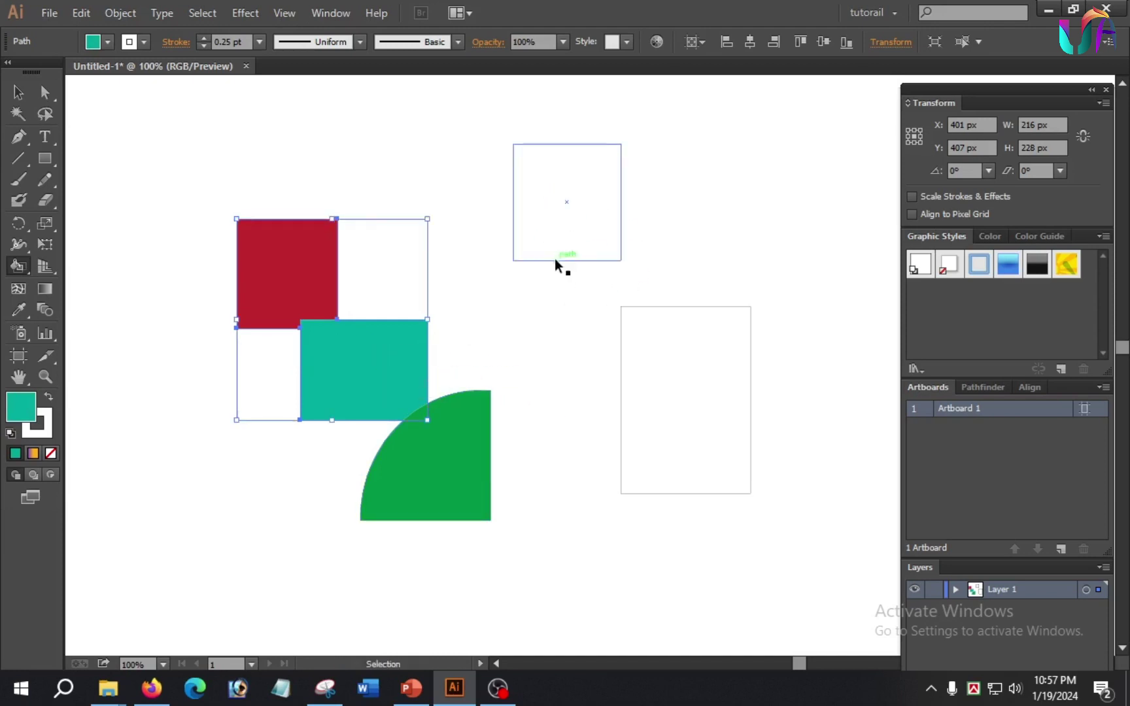
key(k)
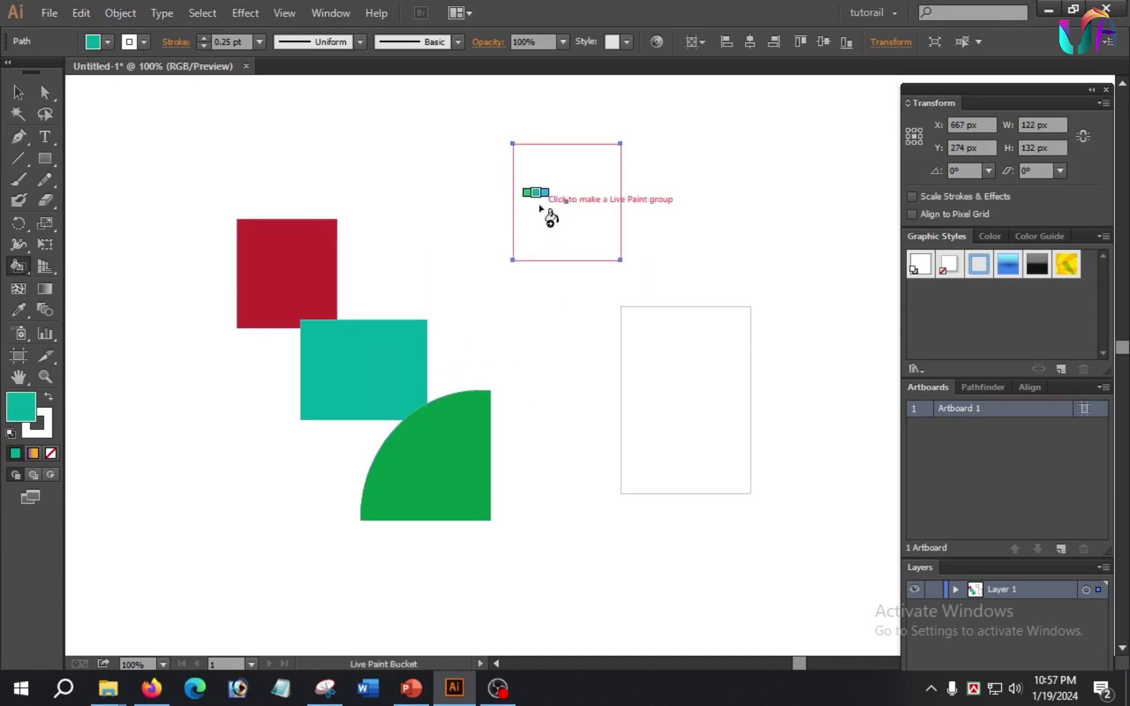
click(574, 240)
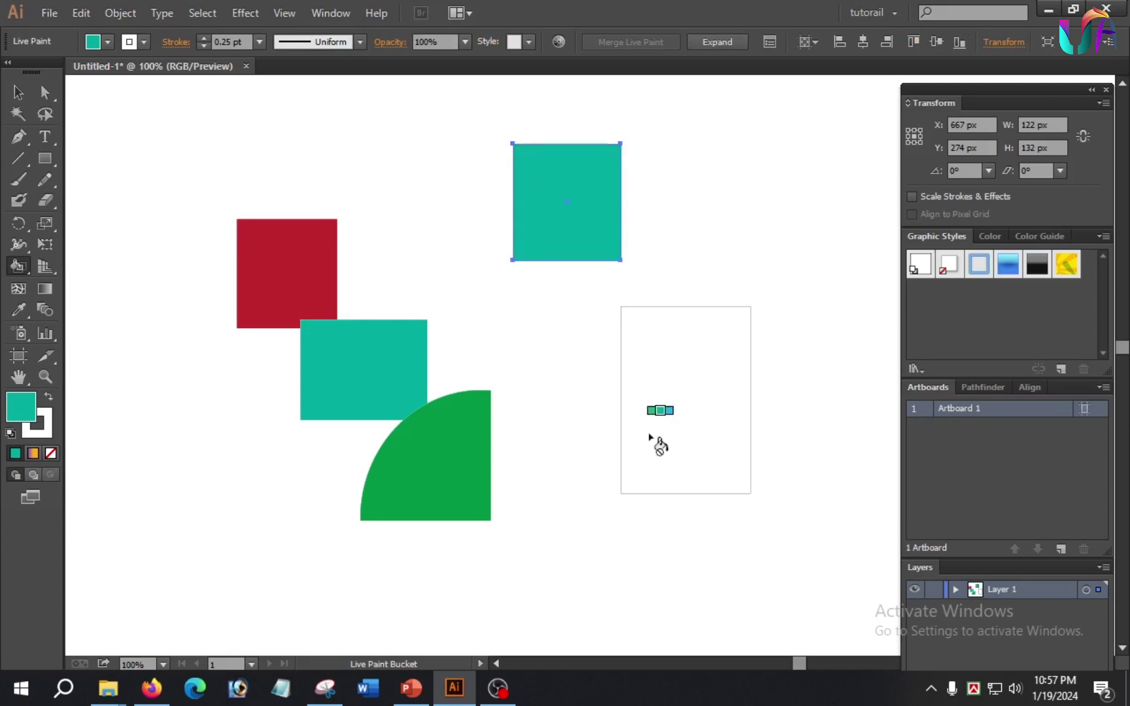
Step: Select the lower empty rectangle and fill it with orange using the Live Paint Bucket
key(v)
click(623, 397)
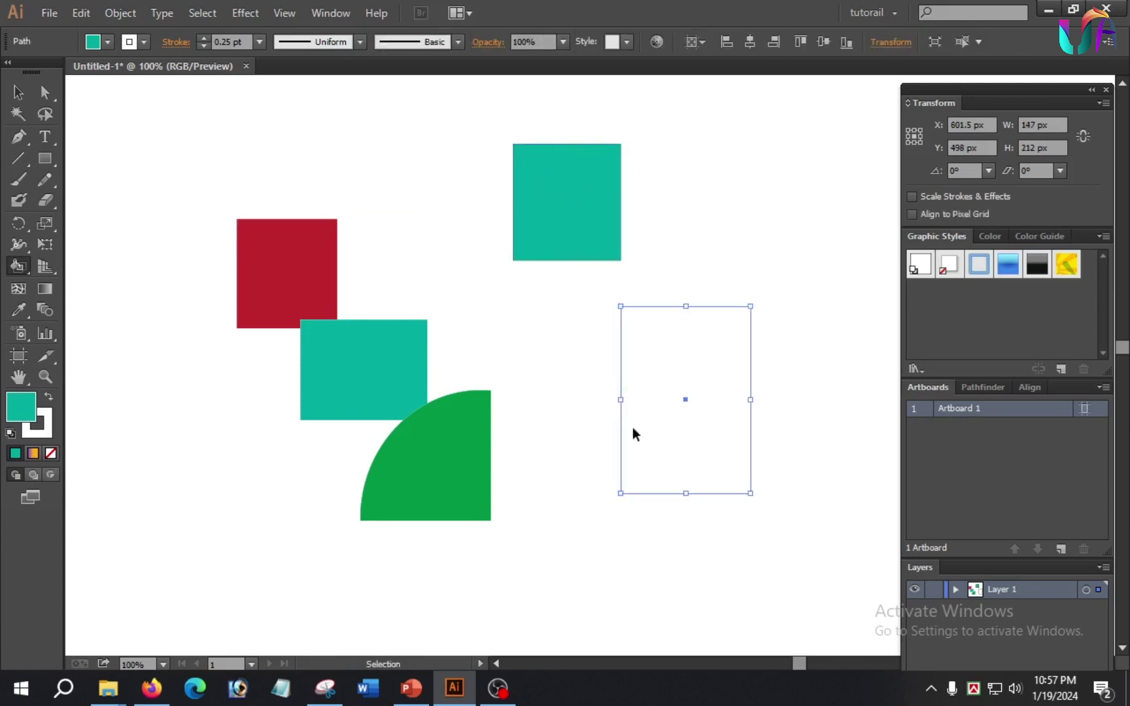
key(k)
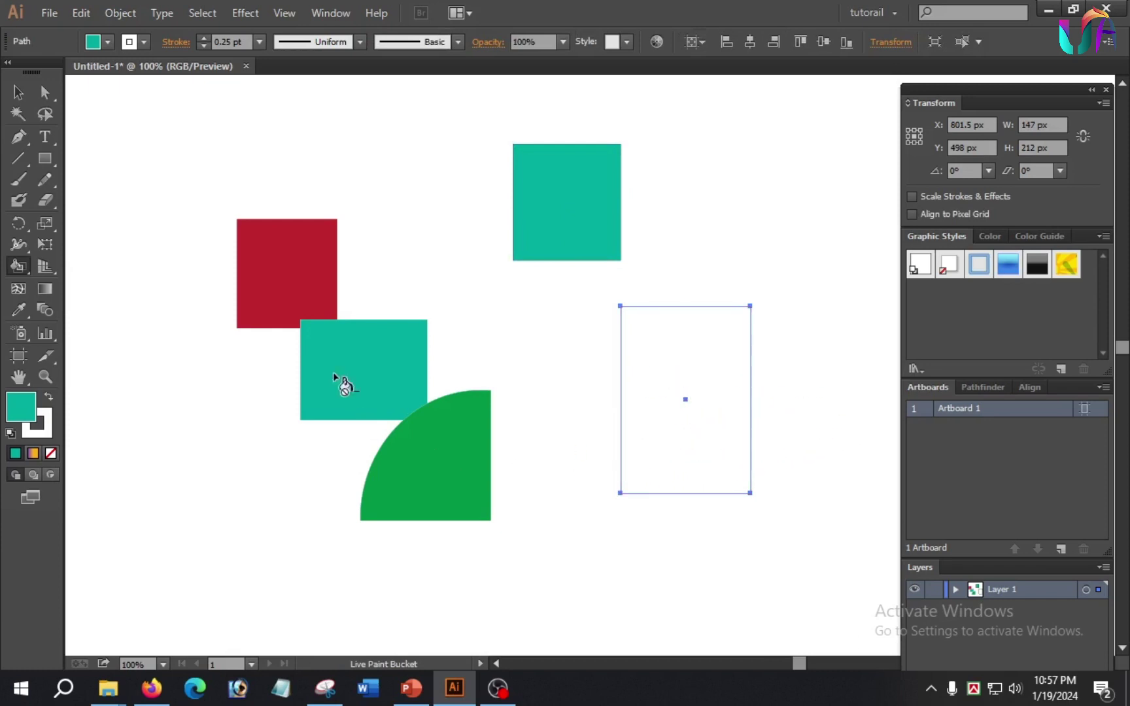
click(107, 42)
click(161, 72)
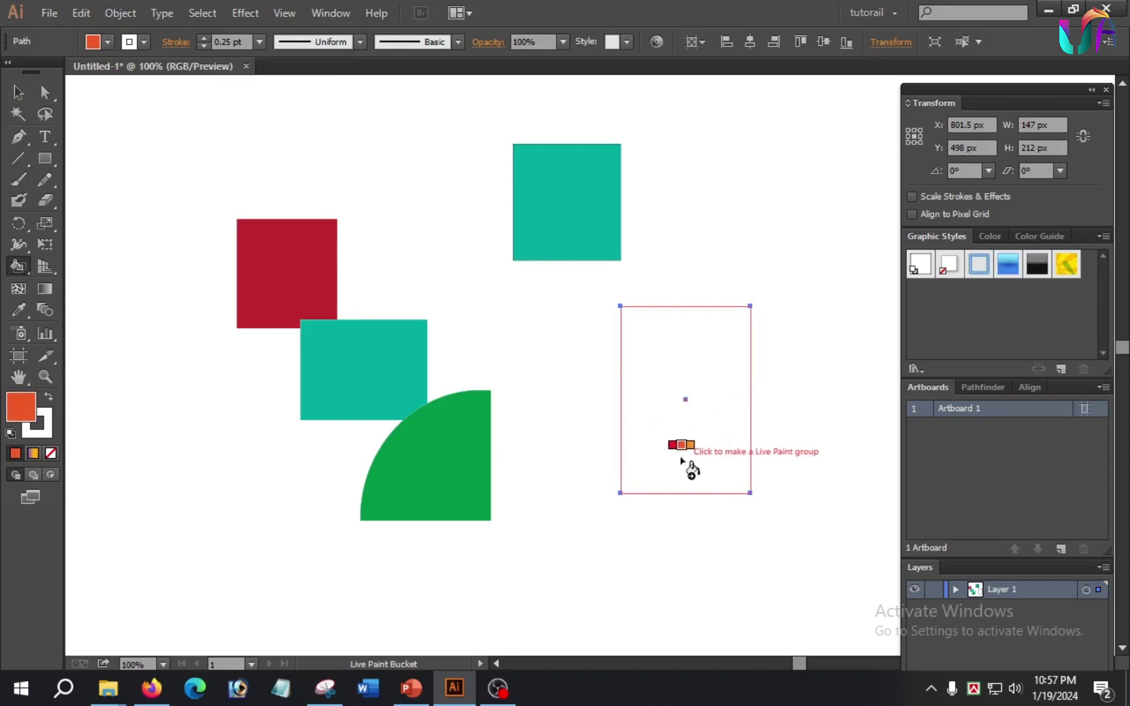
click(663, 406)
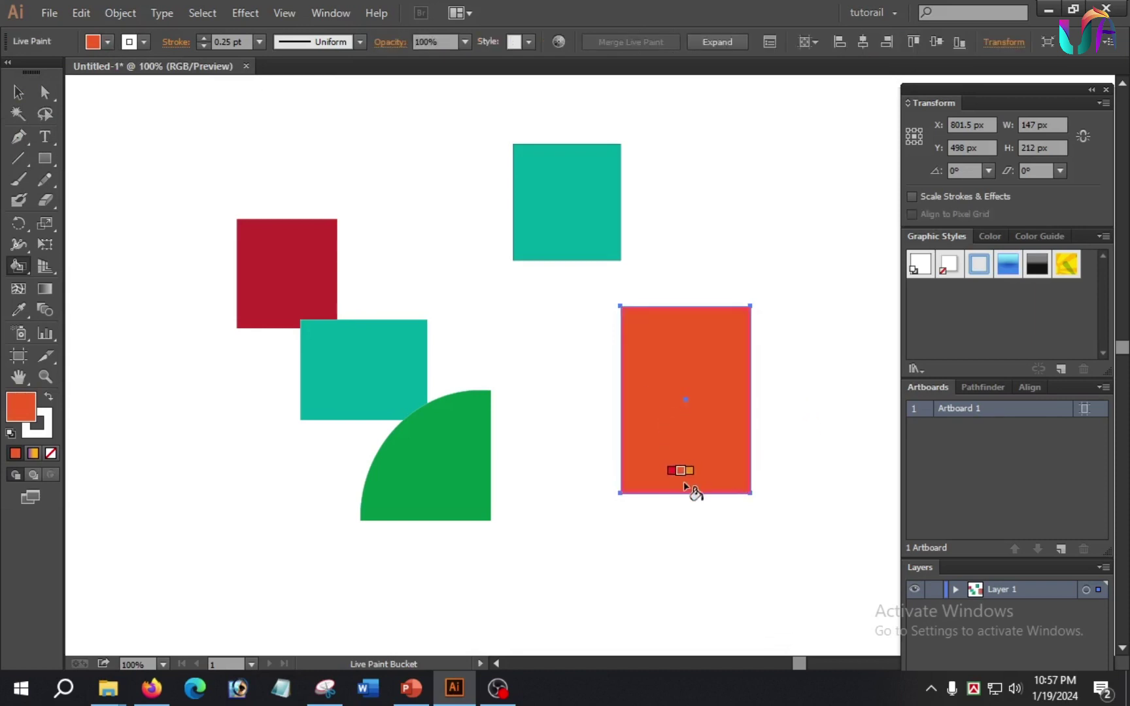
Step: Select the teal and orange painted faces alternately with the Live Paint Selection tool, and deselect everything
click(17, 265)
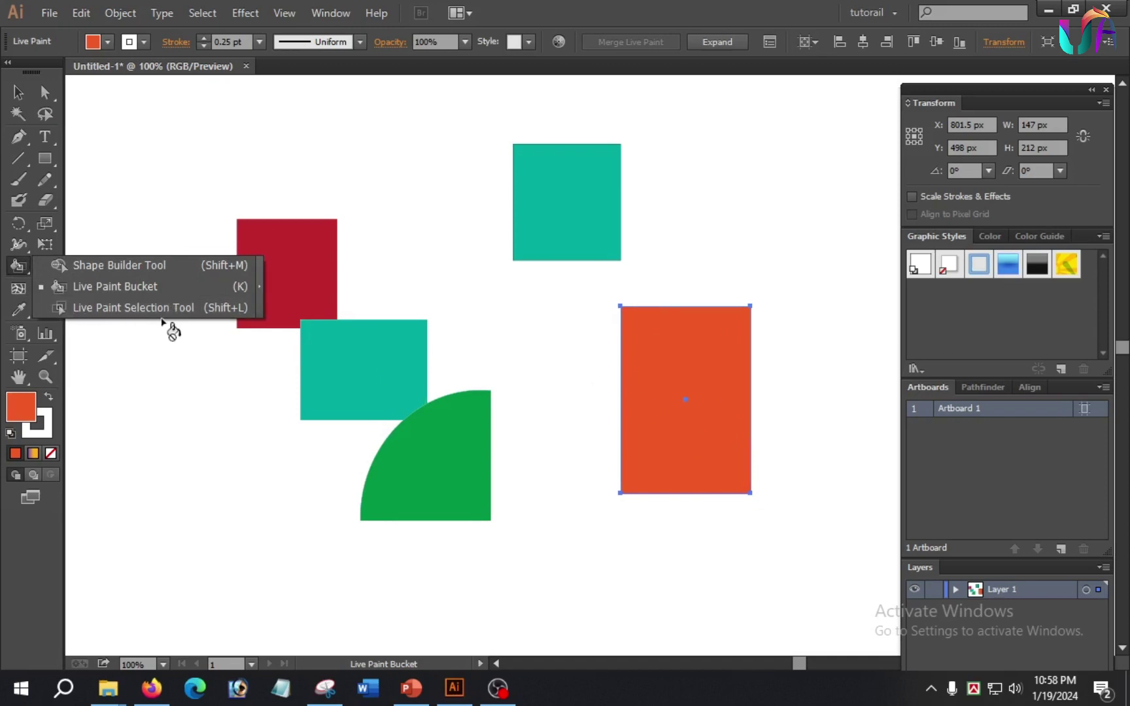
click(182, 310)
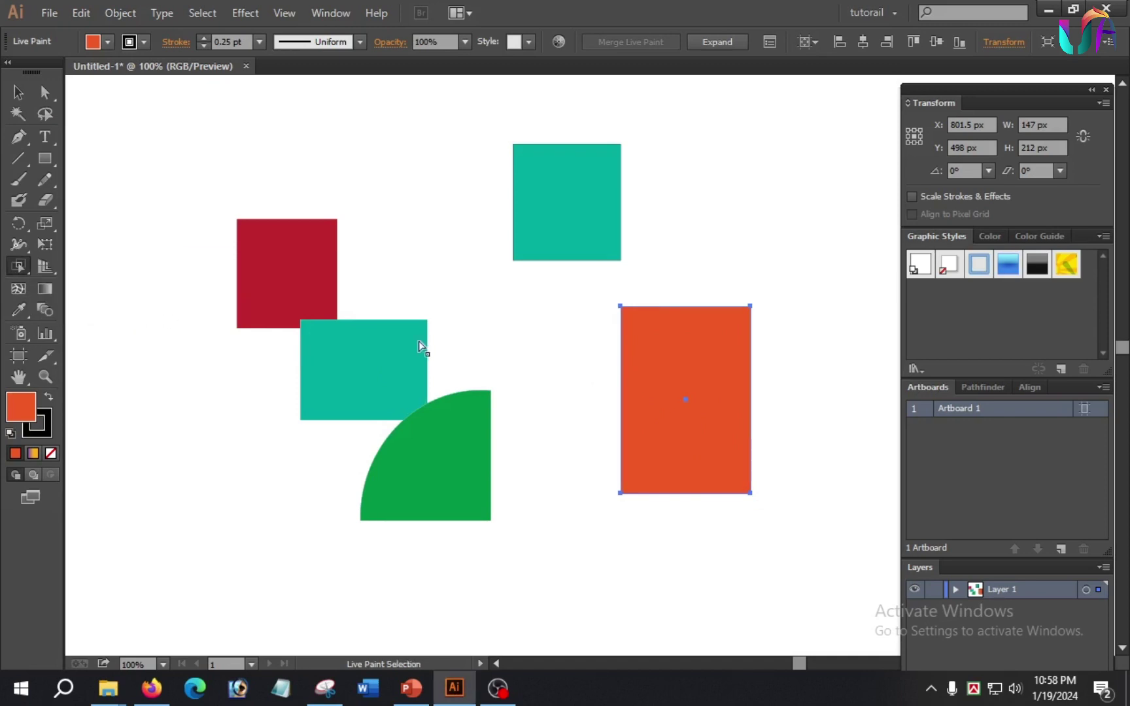
click(546, 200)
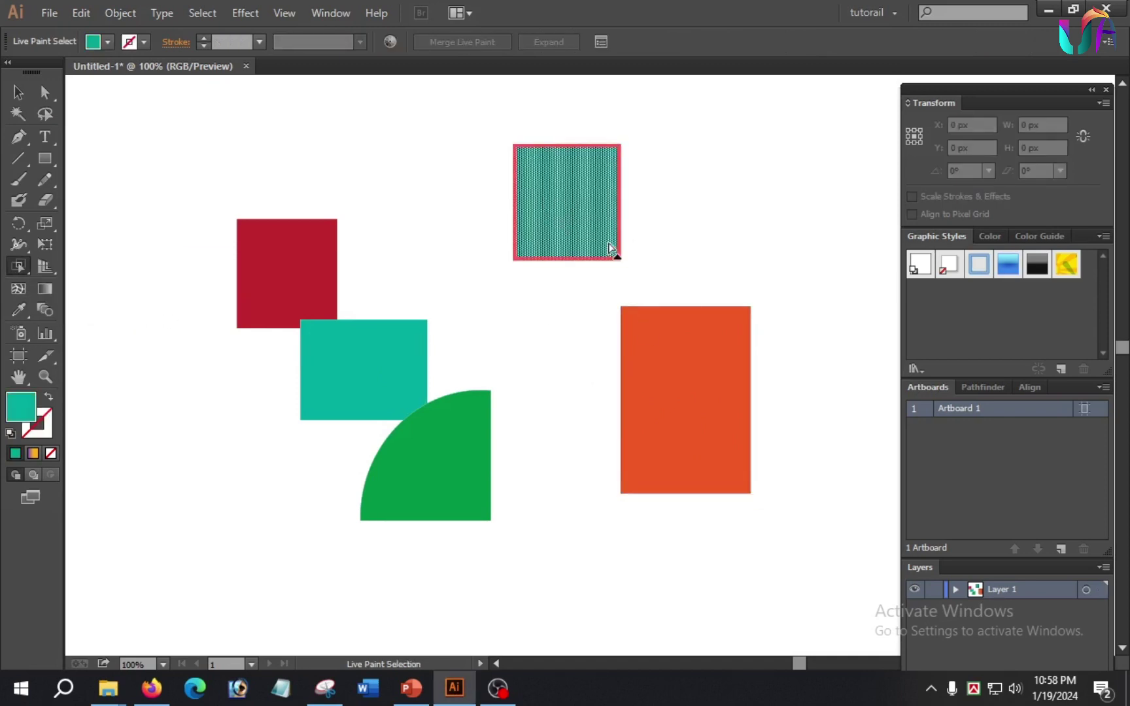
click(675, 404)
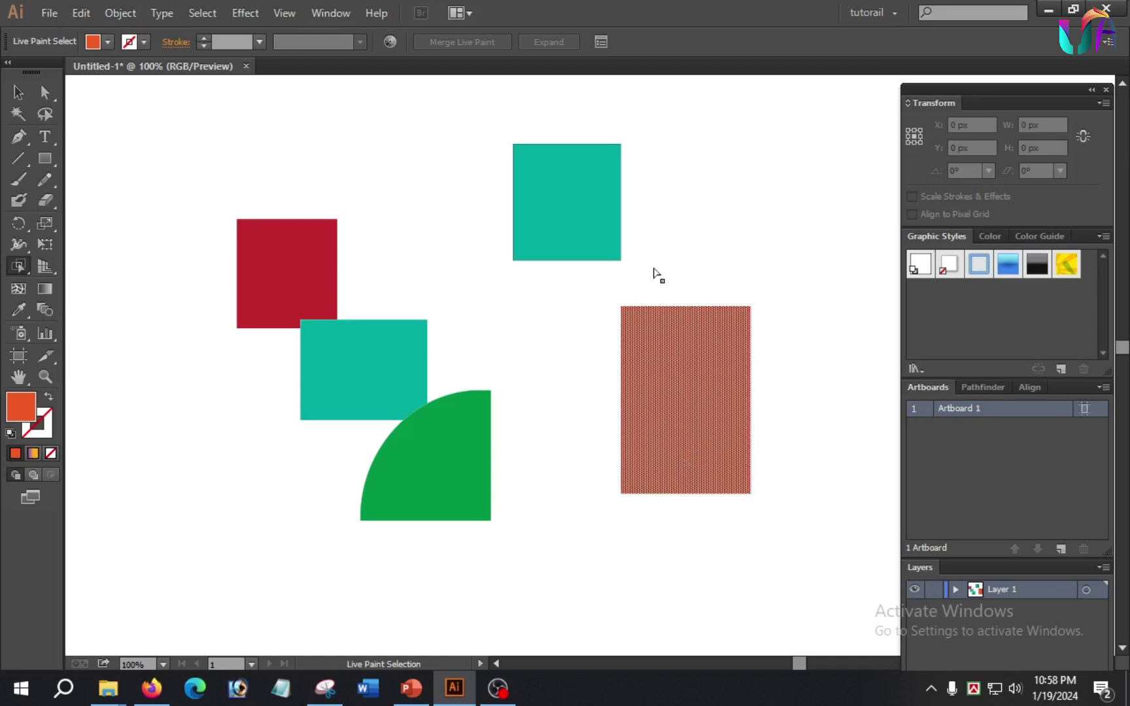
click(548, 196)
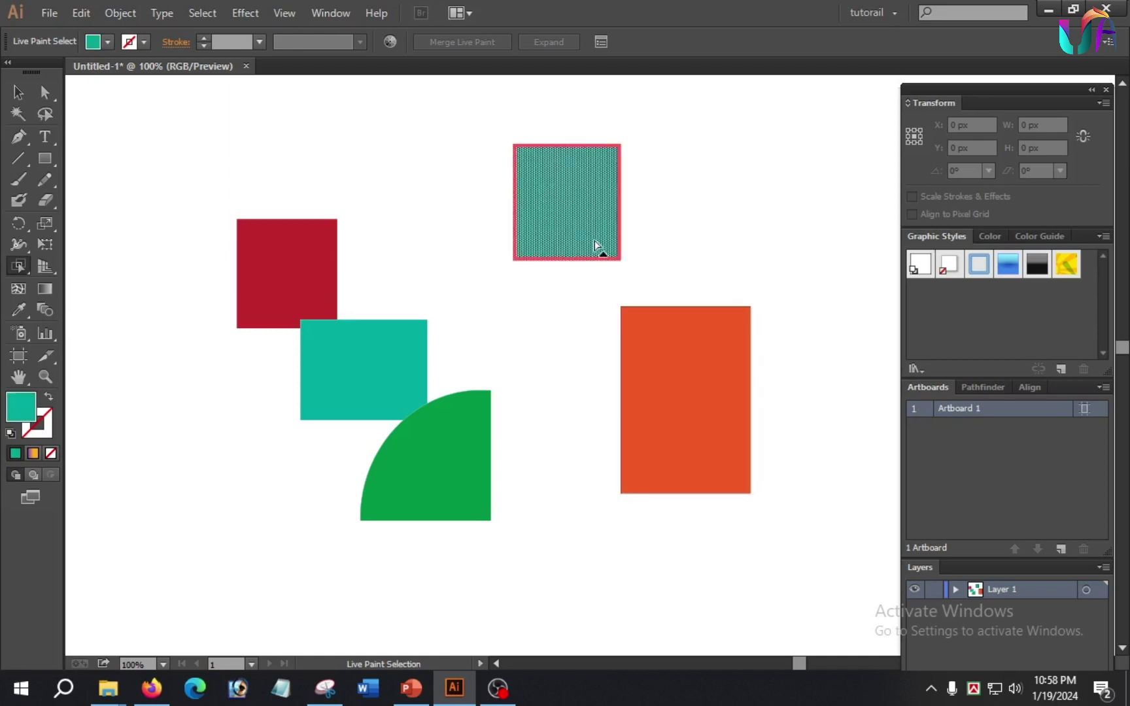
click(676, 461)
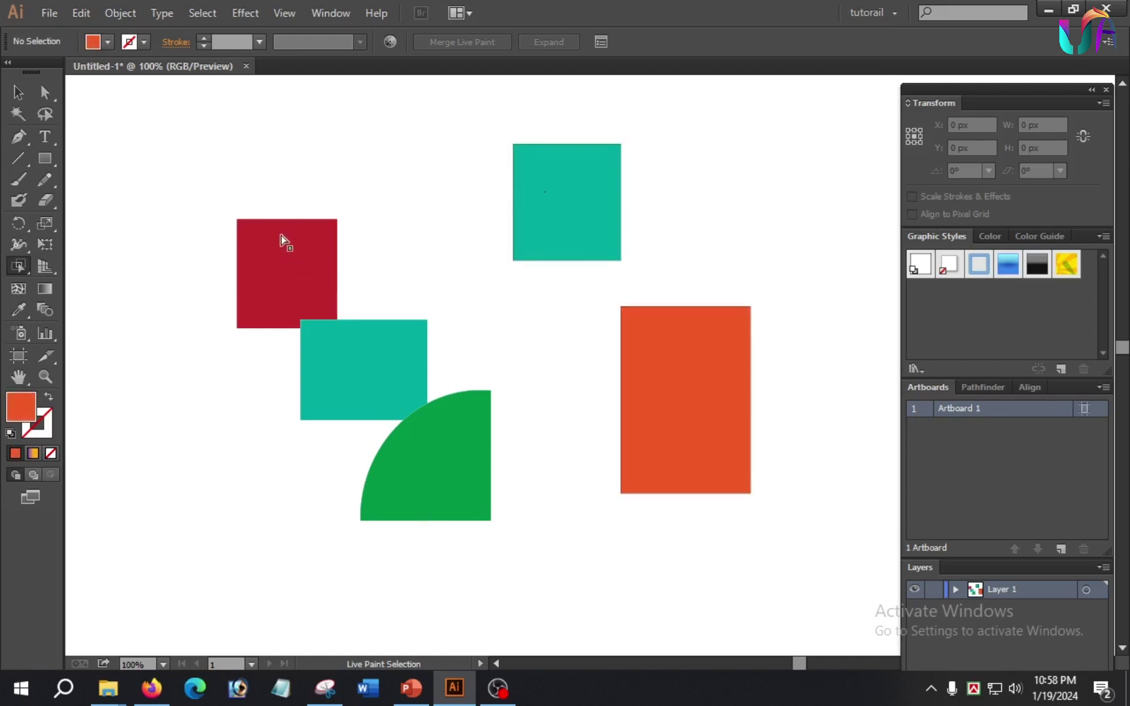
drag(18, 266, 142, 301)
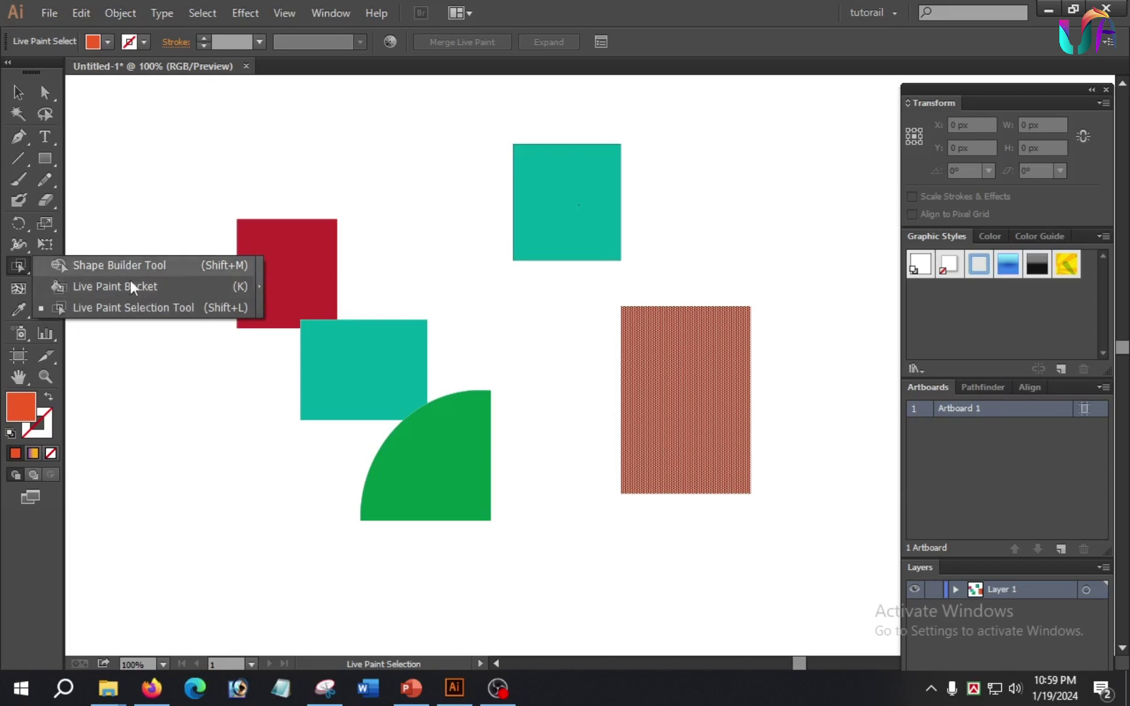
click(199, 397)
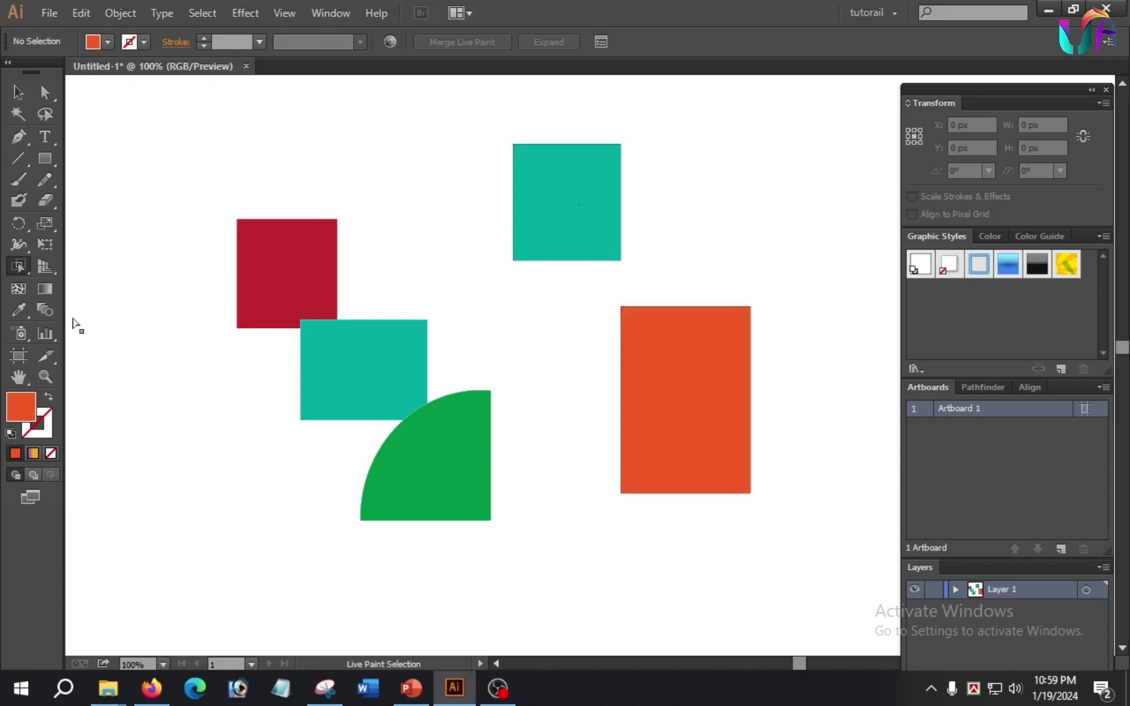
Step: Display the perspective grid over the artboard and delete all the existing coloured shapes
drag(53, 269, 217, 260)
key(shift+v)
scroll(474, 433, right, 2)
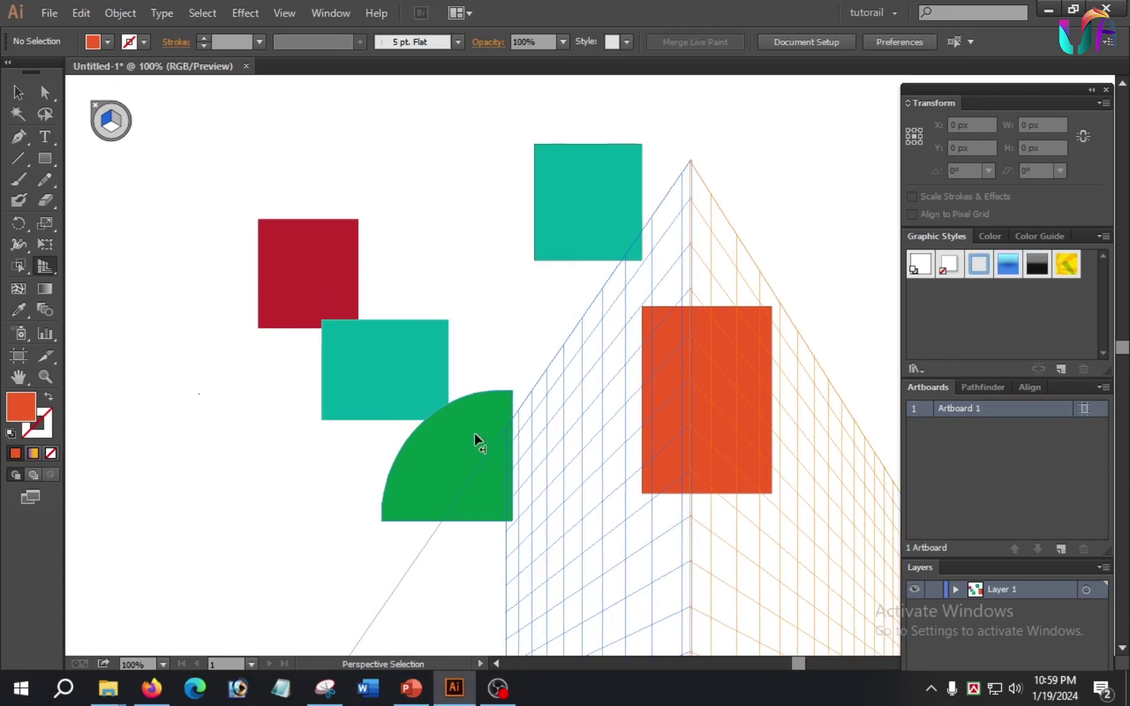
scroll(479, 439, up, 3)
scroll(477, 436, down, 6)
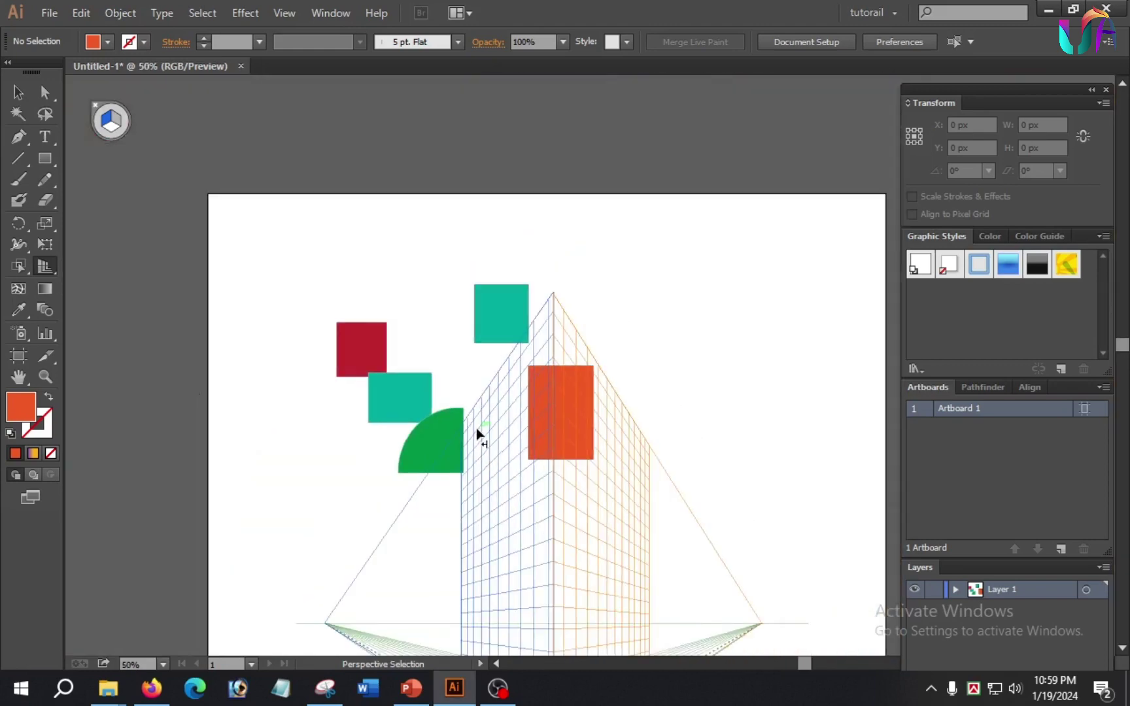
scroll(477, 431, up, 3)
scroll(560, 416, up, 1)
scroll(557, 414, down, 3)
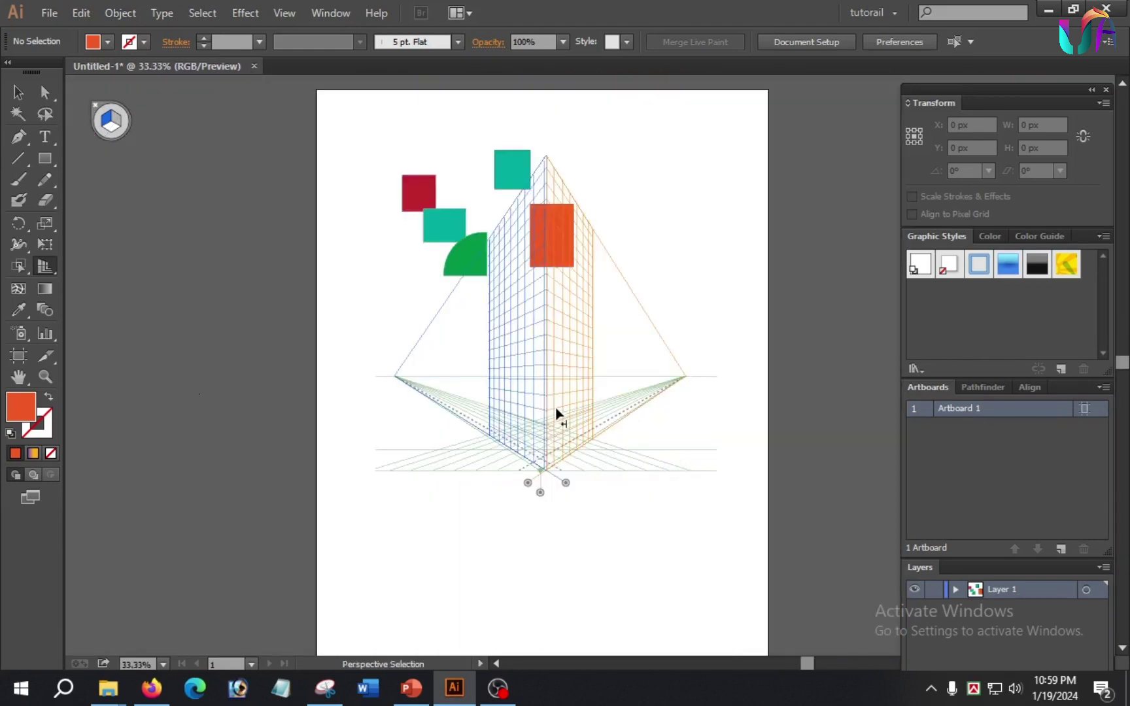
key(ctrl+a)
key(Delete)
Step: Lower the apex of the perspective grid to about half the grid's height
key(ctrl+equal)
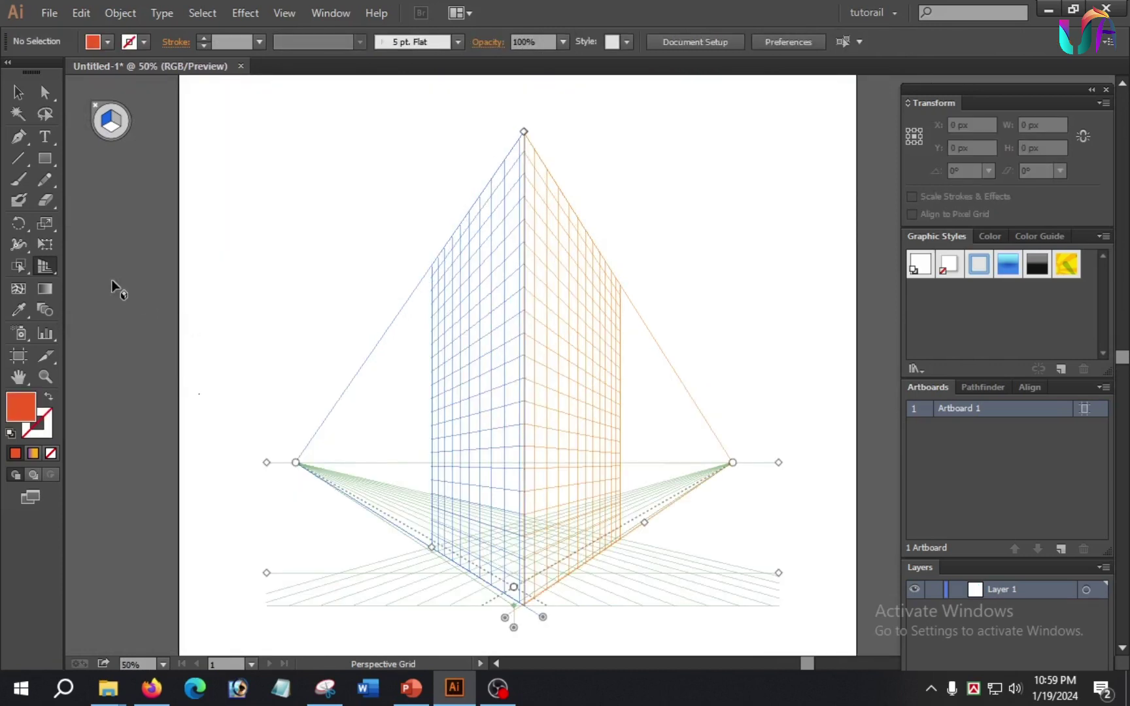
drag(523, 134, 531, 370)
key(ctrl+equal)
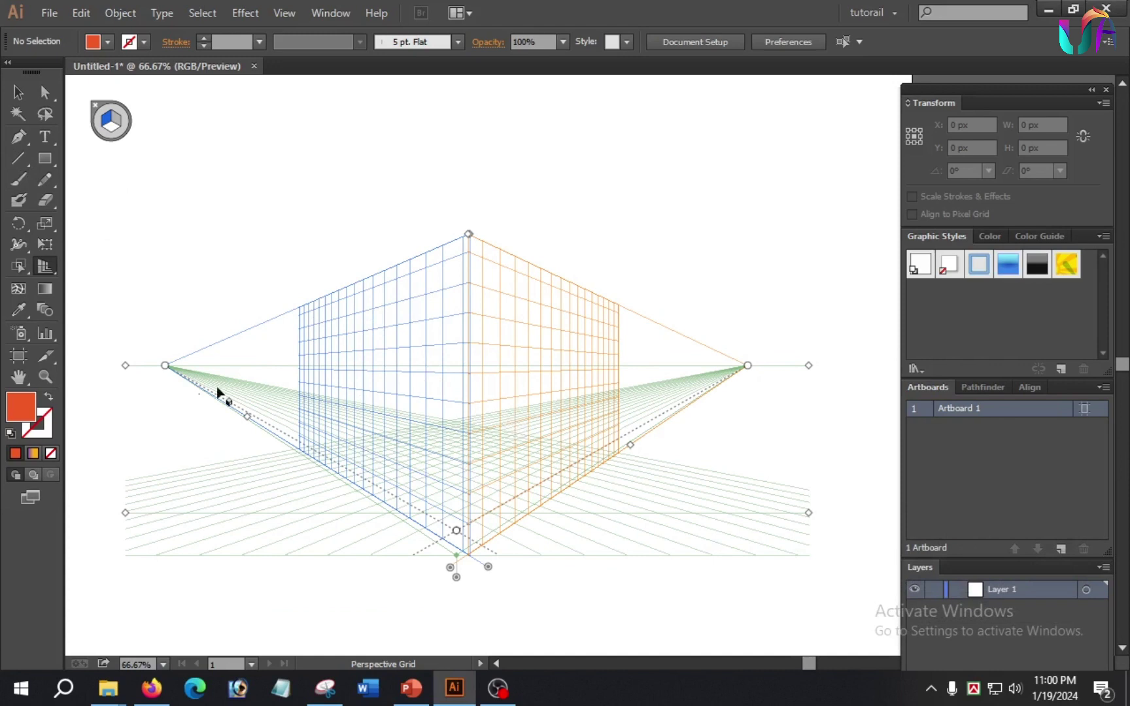
Step: Draw a closed orange four-sided shape over the left plane of the perspective grid with the Pen tool, and deselect it
click(20, 136)
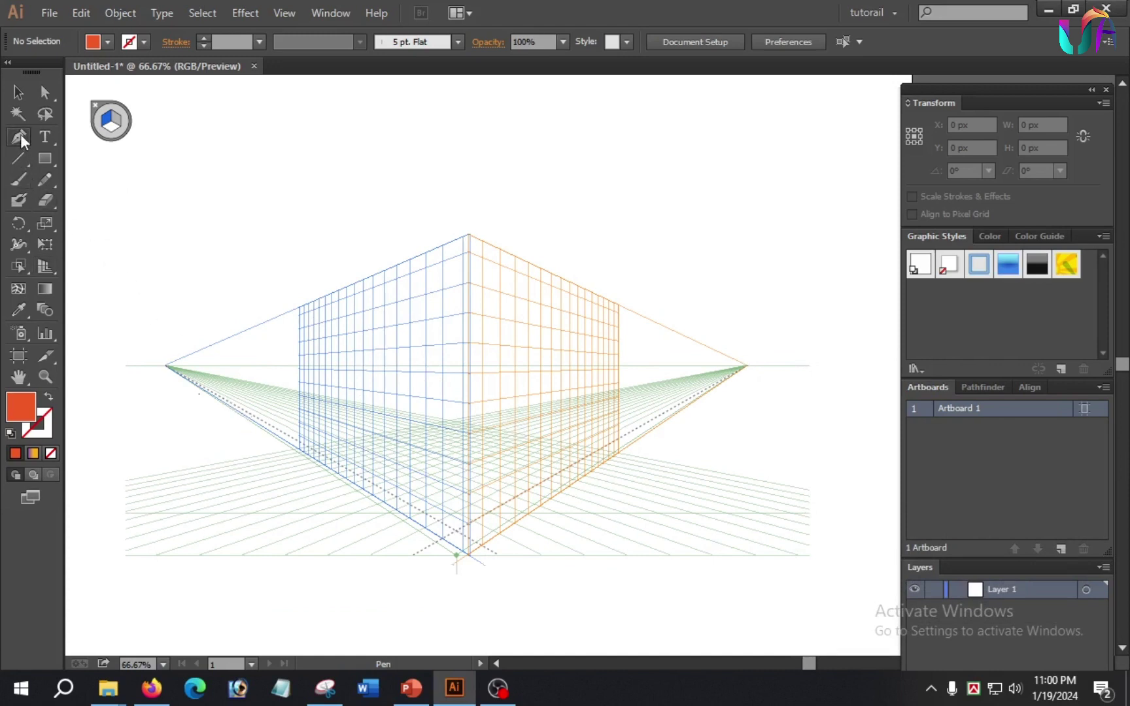
click(301, 305)
click(469, 233)
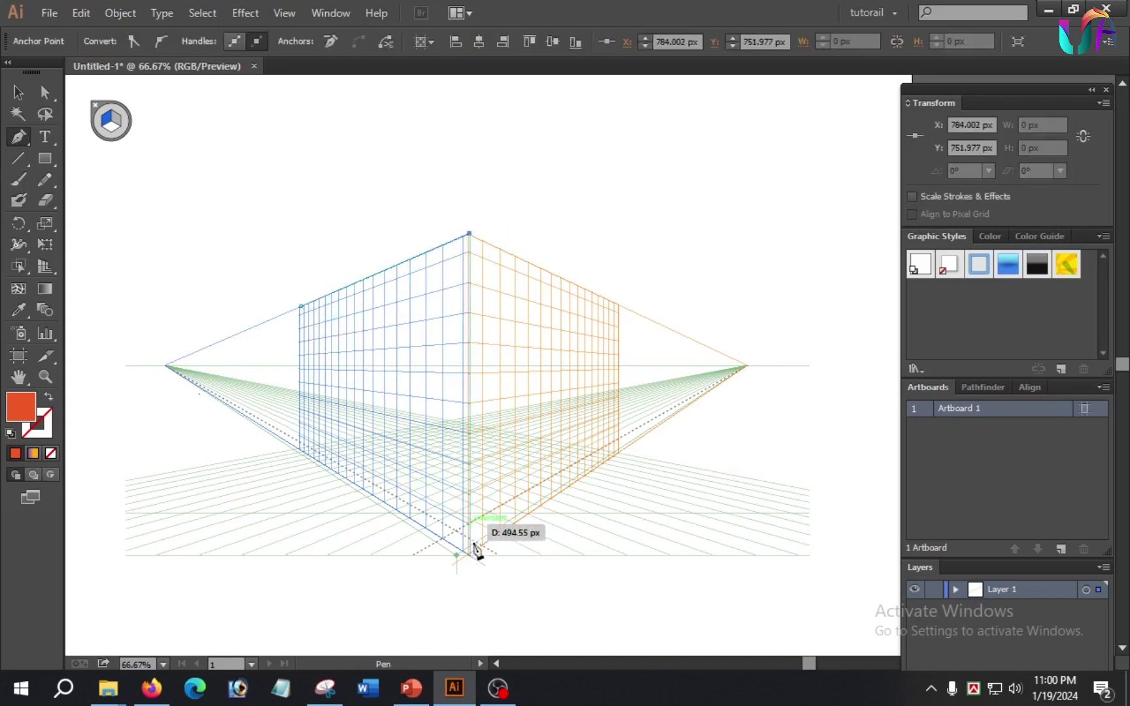
click(468, 556)
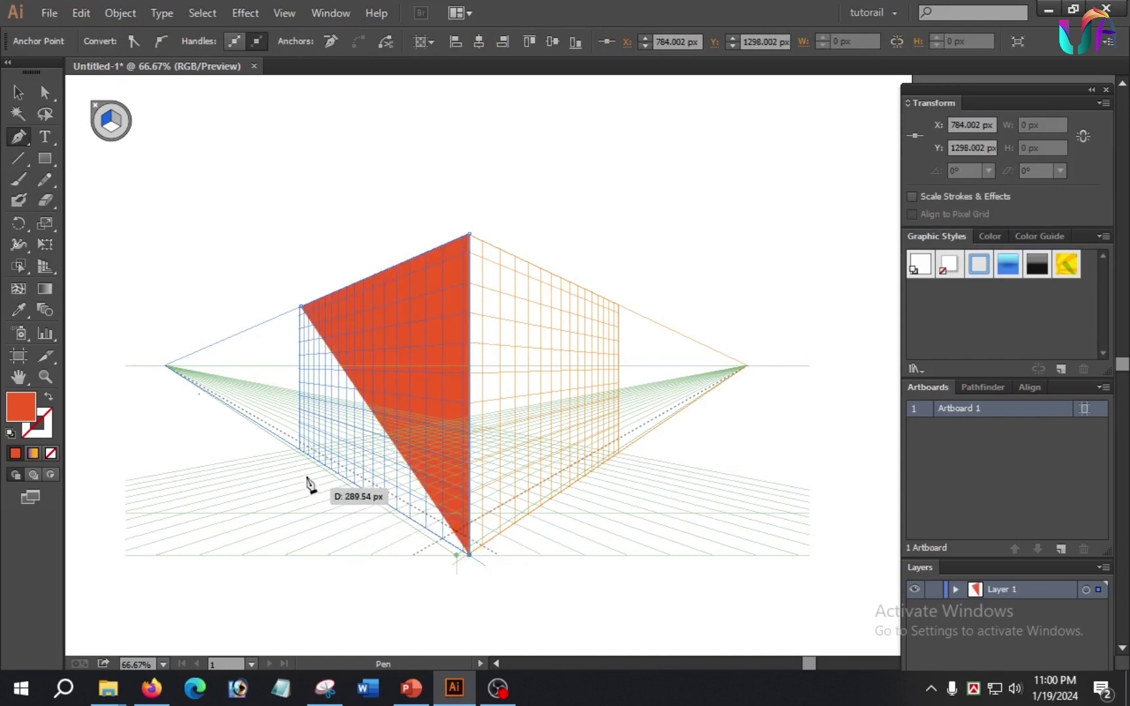
click(300, 450)
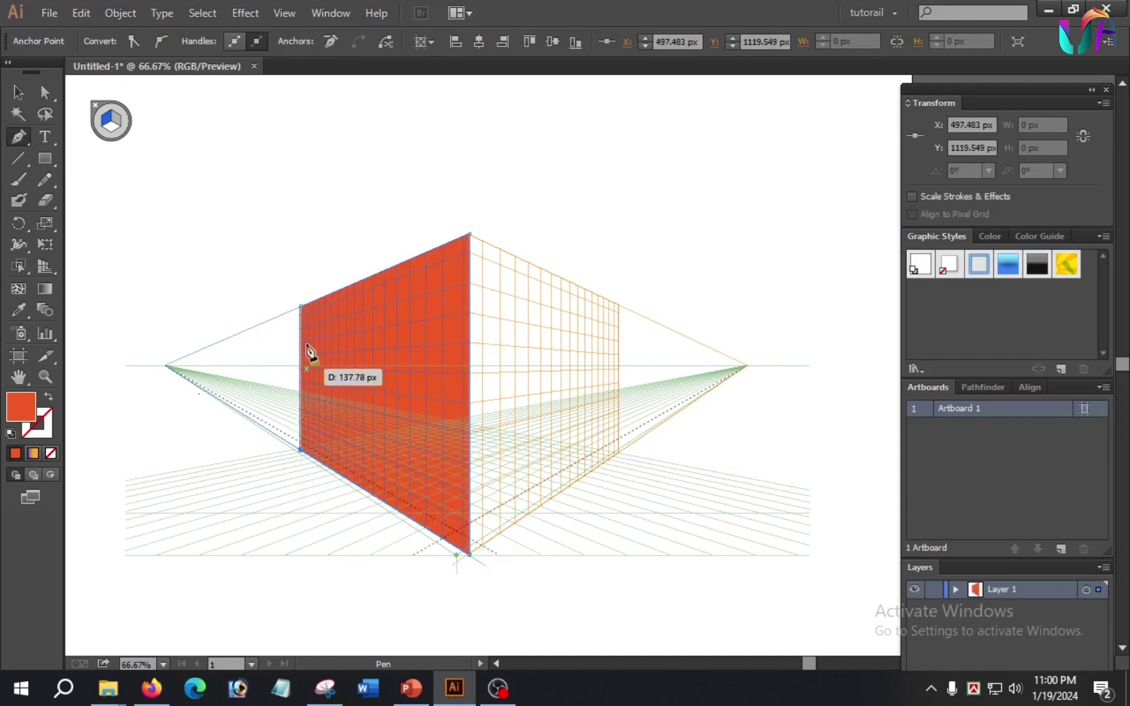
click(301, 306)
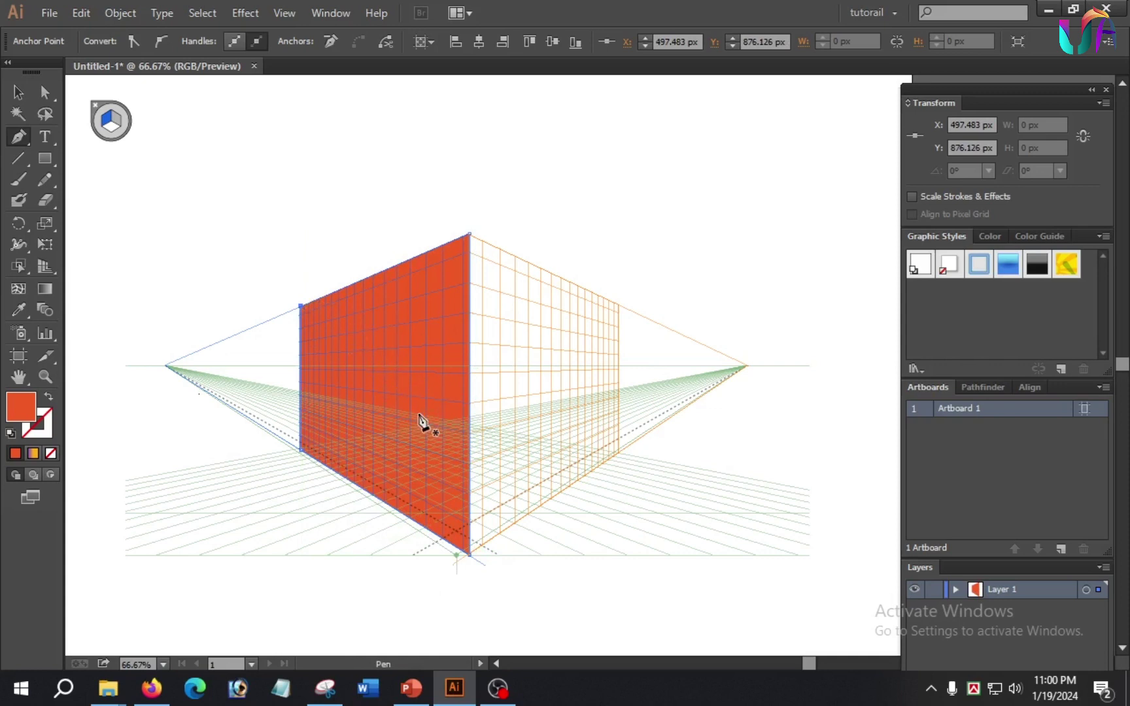
key(ctrl+shift+a)
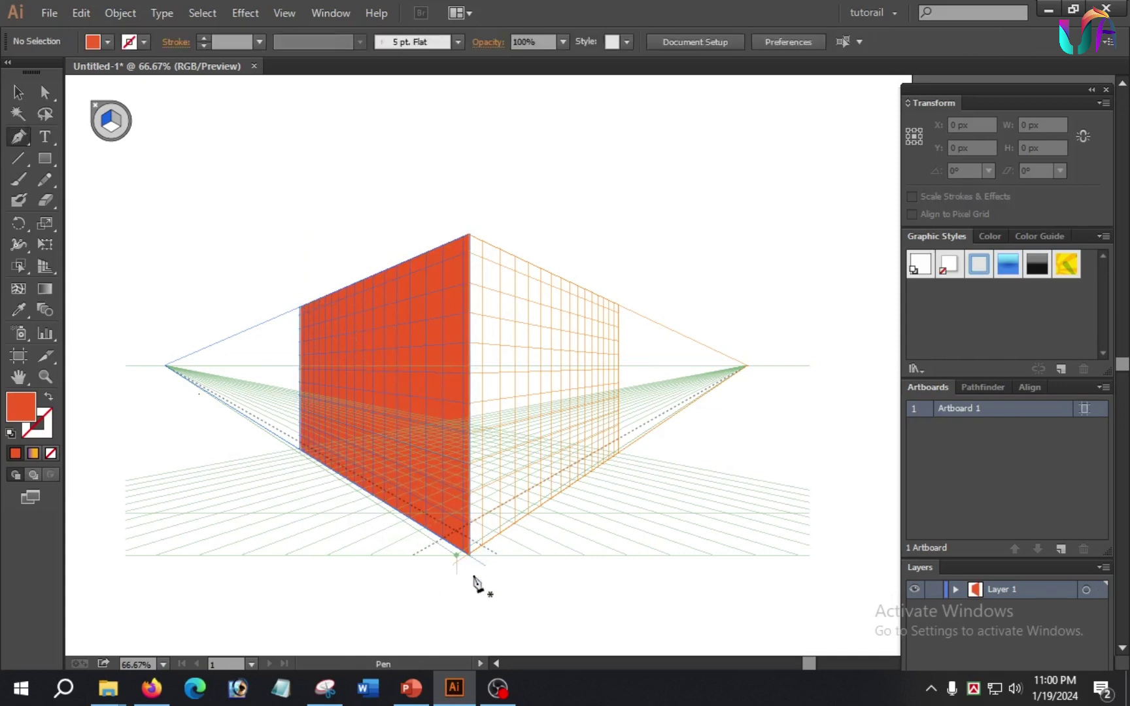
Step: Draw a closed orange four-sided shape over the right plane of the perspective grid with the Pen tool
click(472, 552)
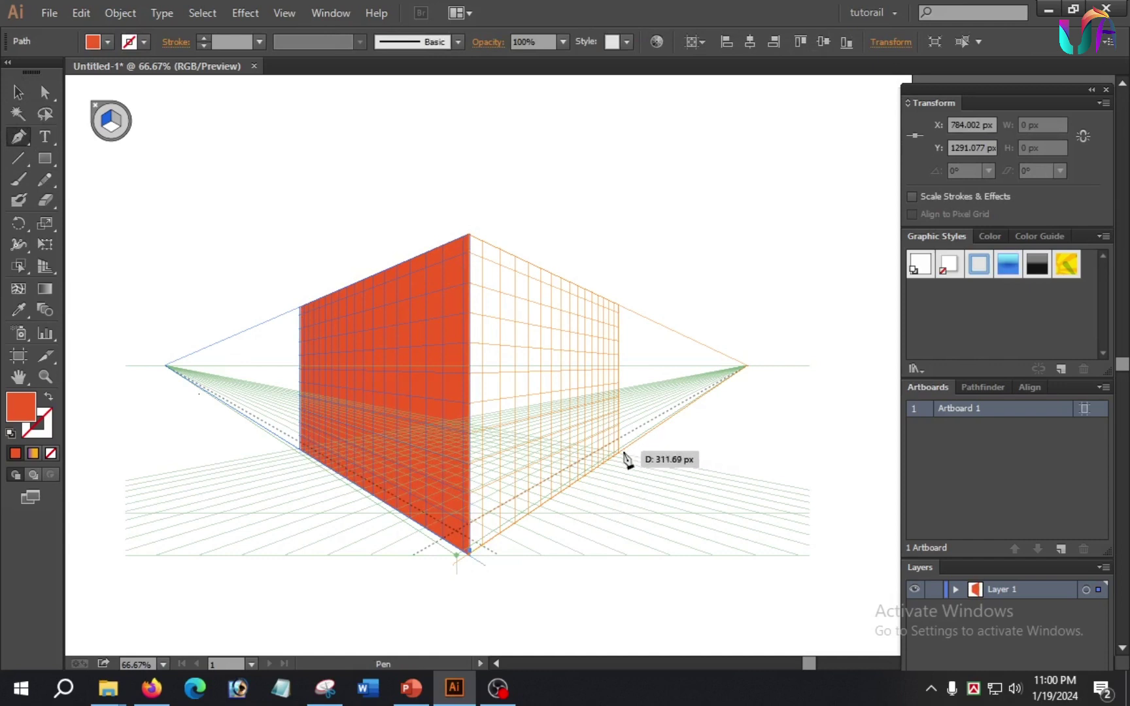
click(619, 452)
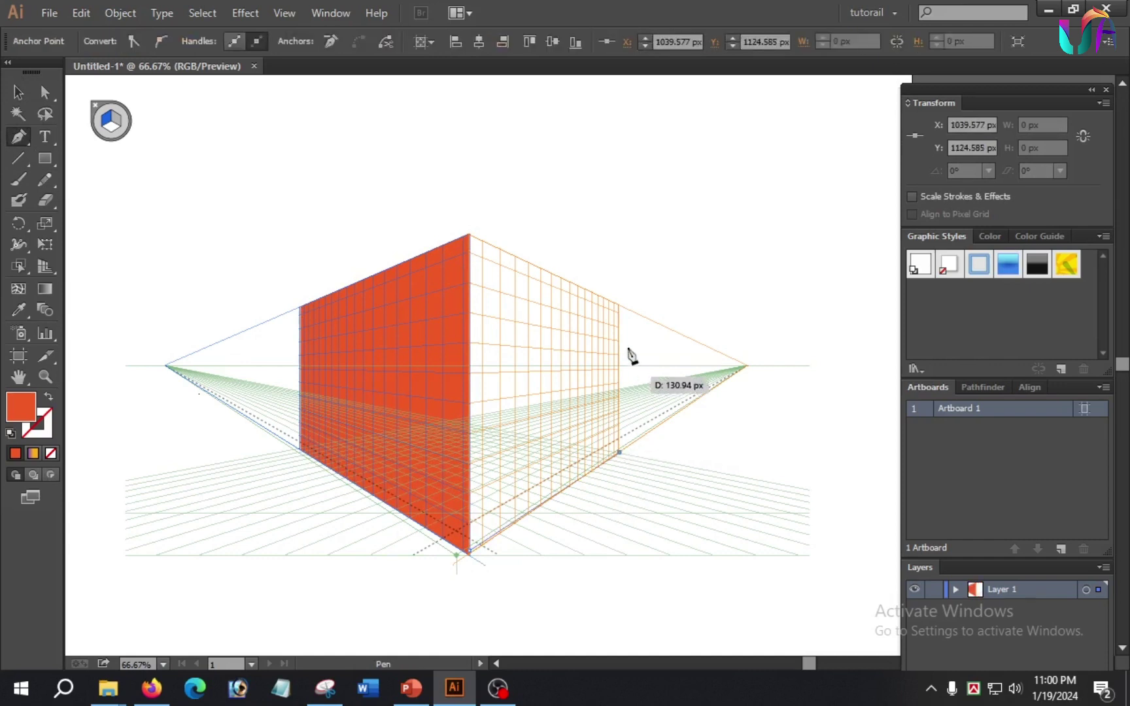
click(619, 303)
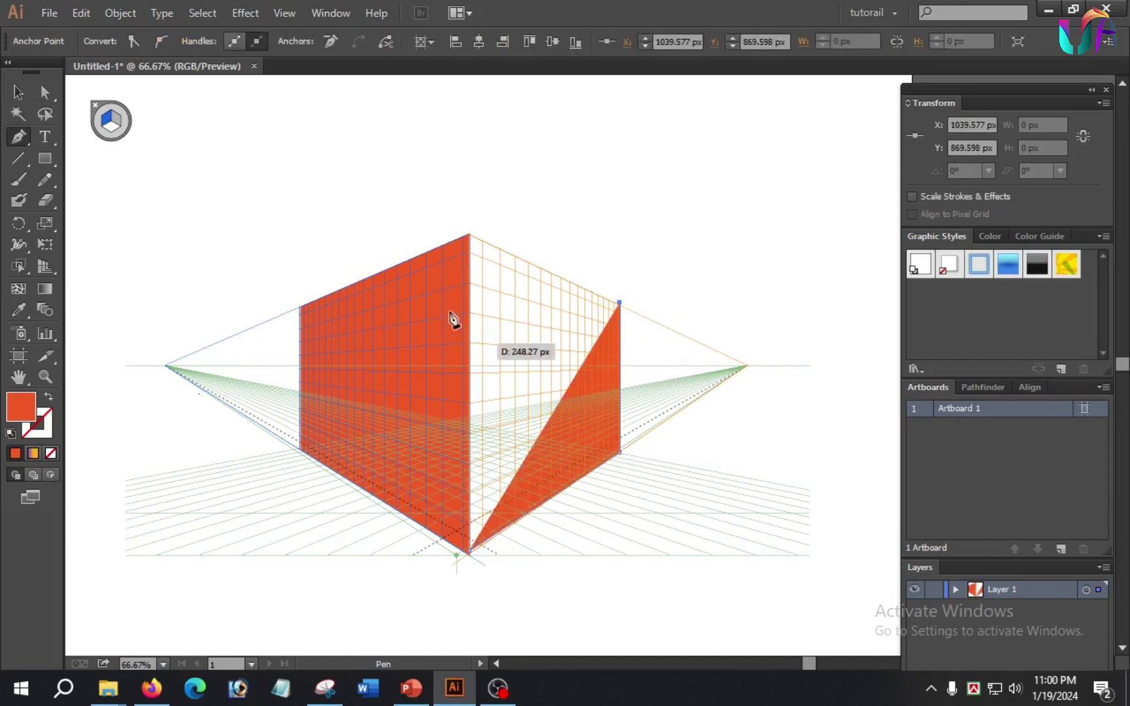
click(468, 234)
click(472, 556)
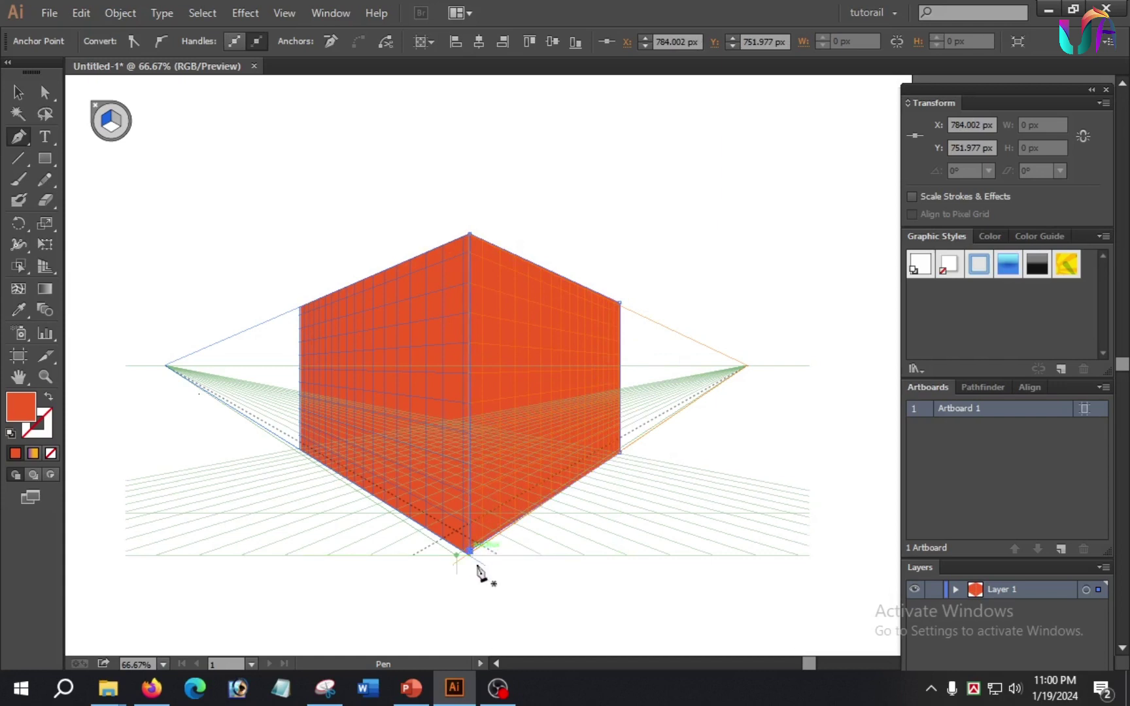
Step: Change the fill of the shape on the right plane of the perspective grid to deep blue and deselect it
double_click(18, 405)
click(482, 608)
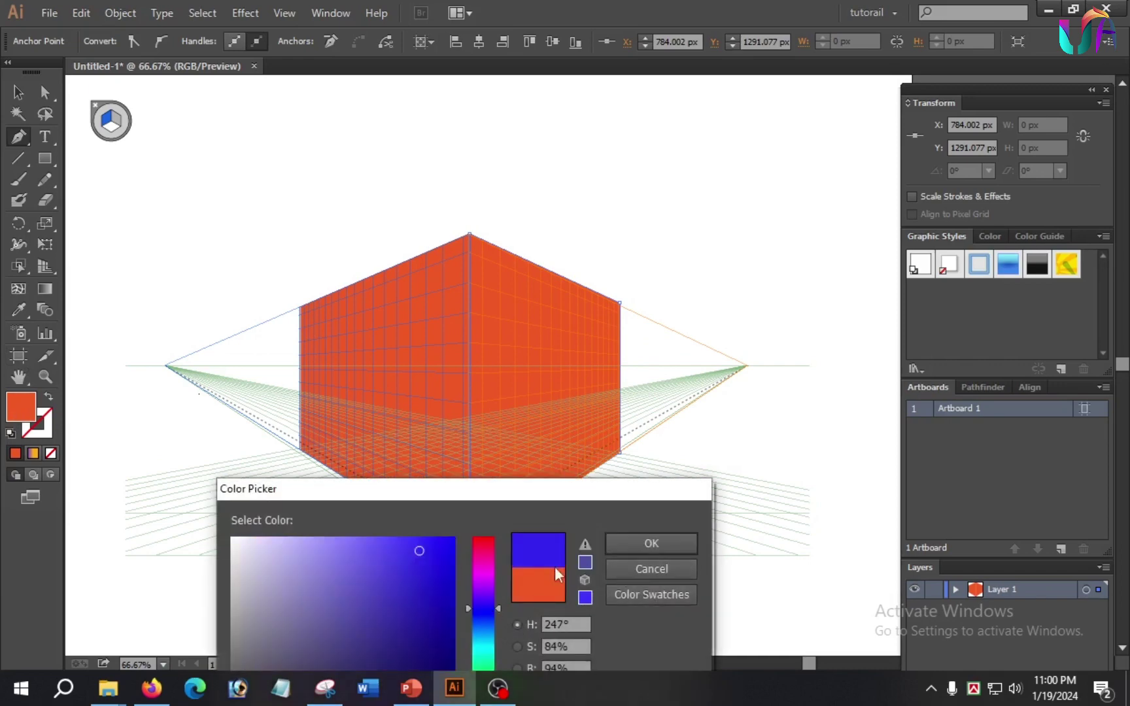
click(672, 543)
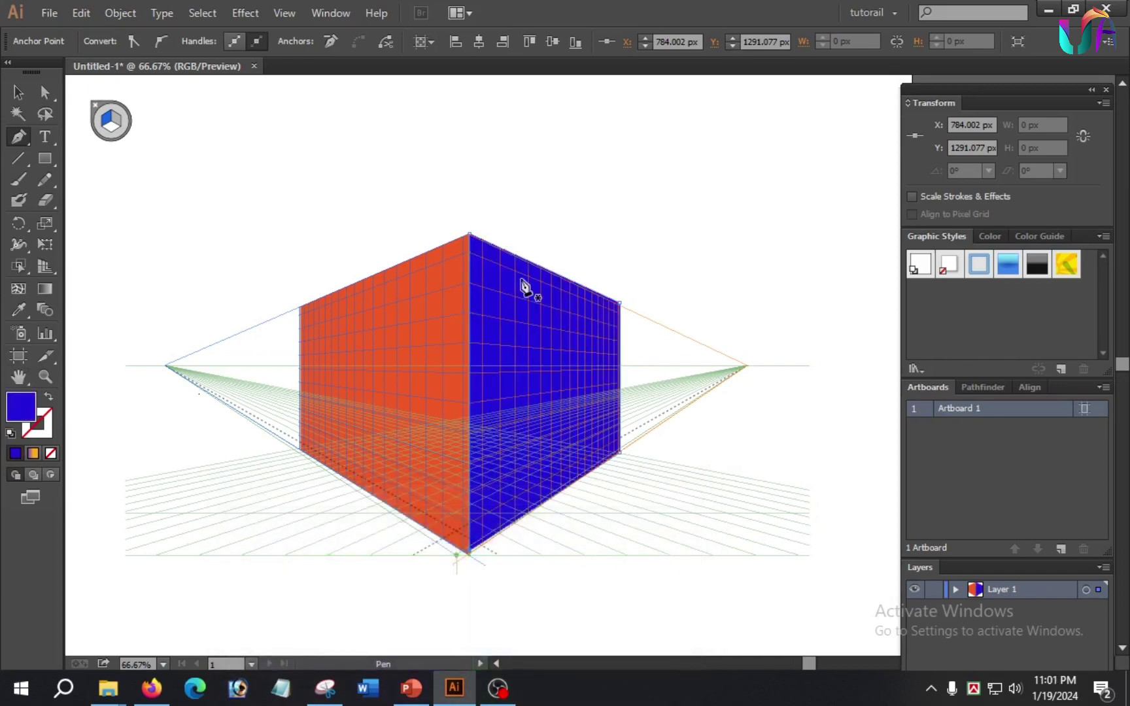
scroll(425, 424, right, 1)
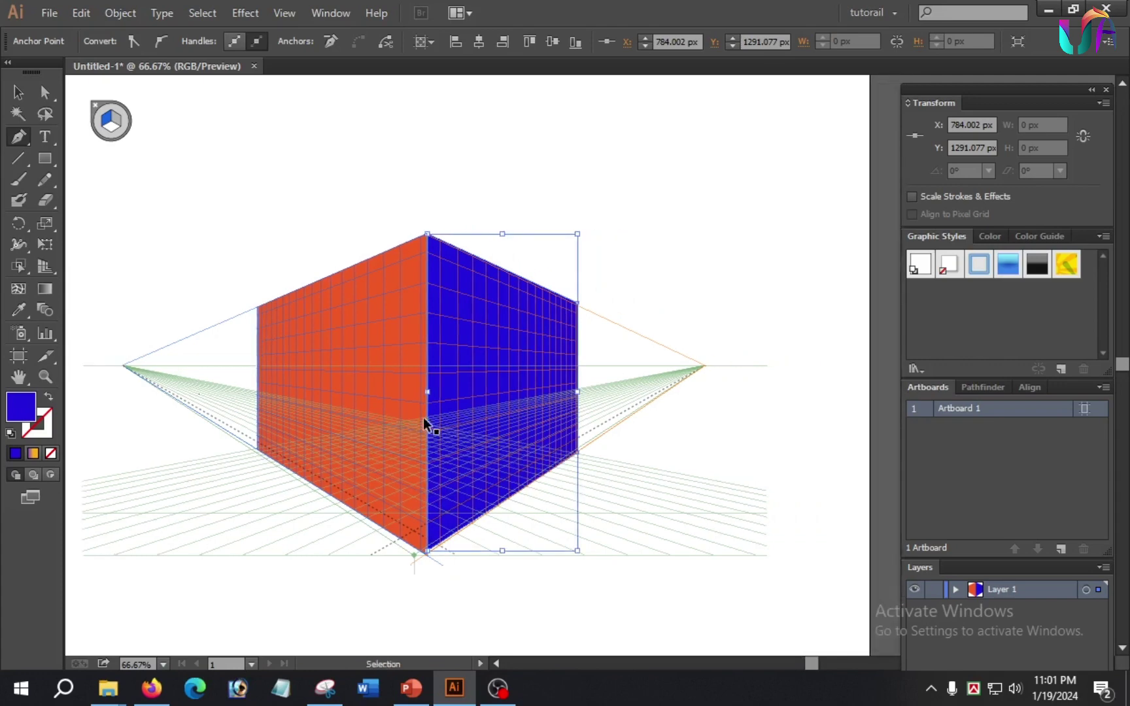
scroll(425, 415, left, 1)
scroll(426, 411, up, 2)
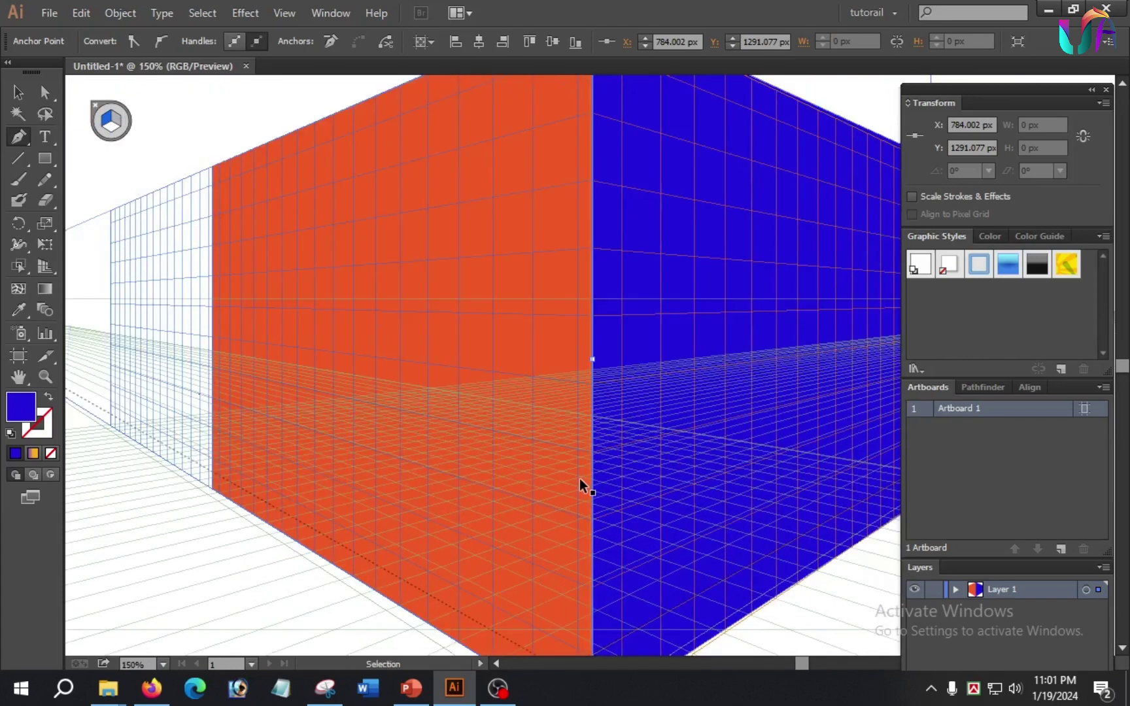
scroll(491, 401, right, 3)
scroll(510, 467, up, 1)
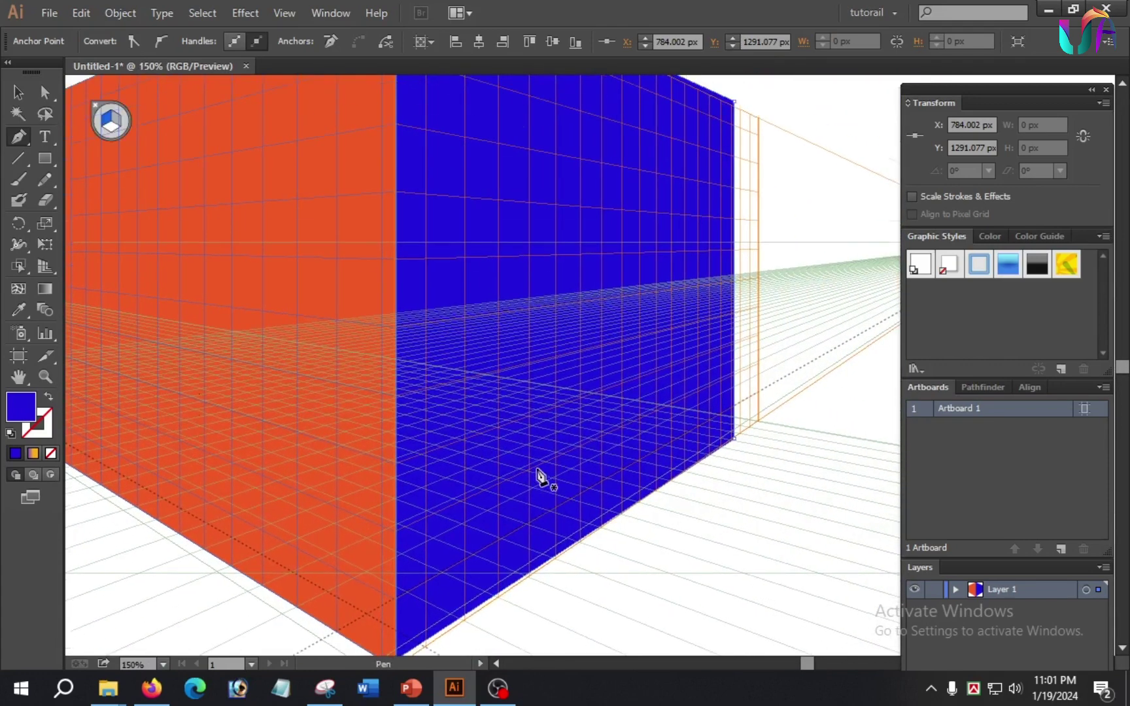
key(ctrl+shift+a)
Step: Hide the perspective grid with the Perspective Grid tool, leaving only the orange and blue box sides on the artboard
key(ctrl+1)
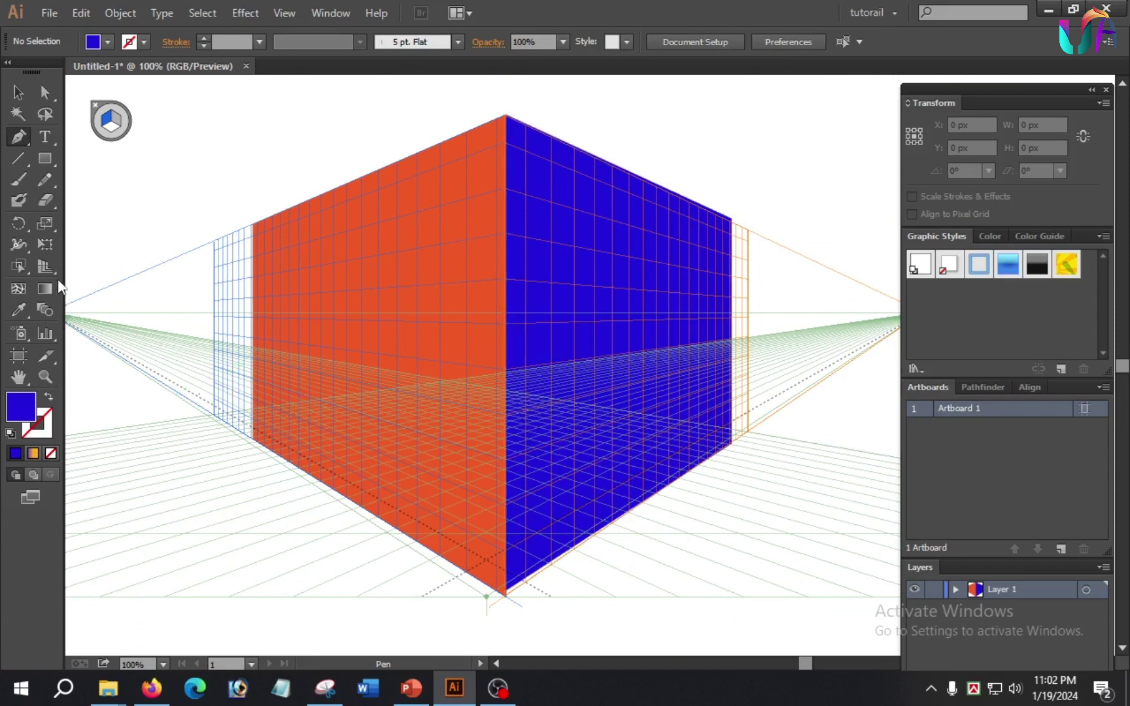
click(44, 265)
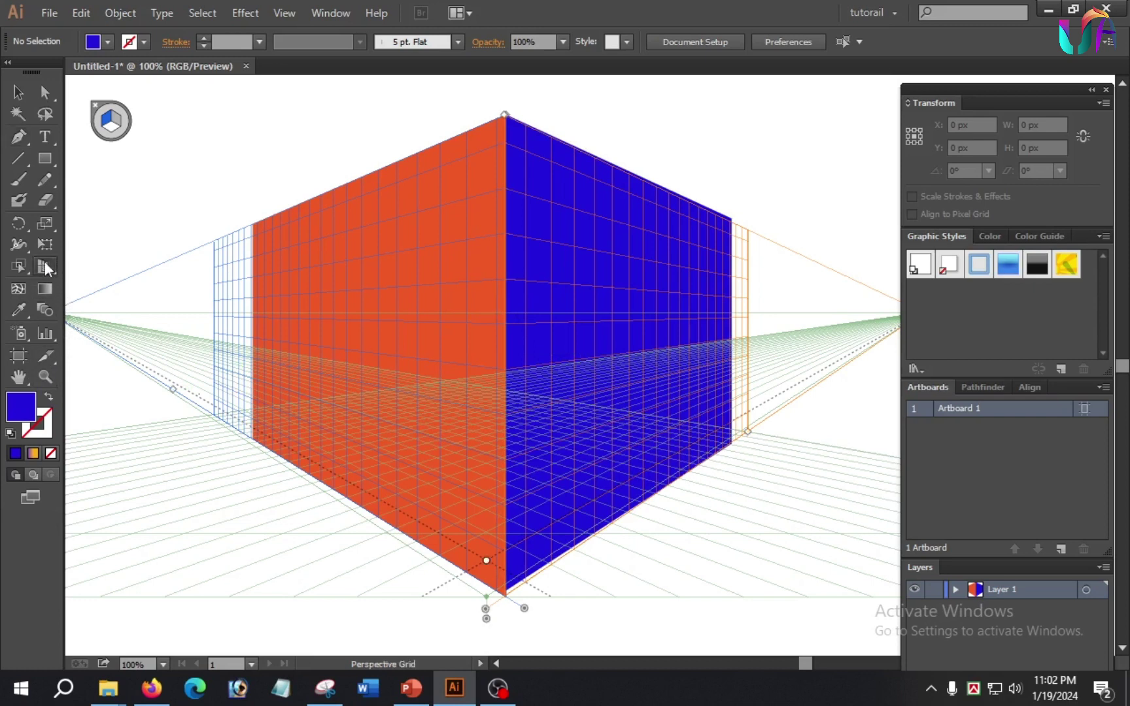
click(93, 103)
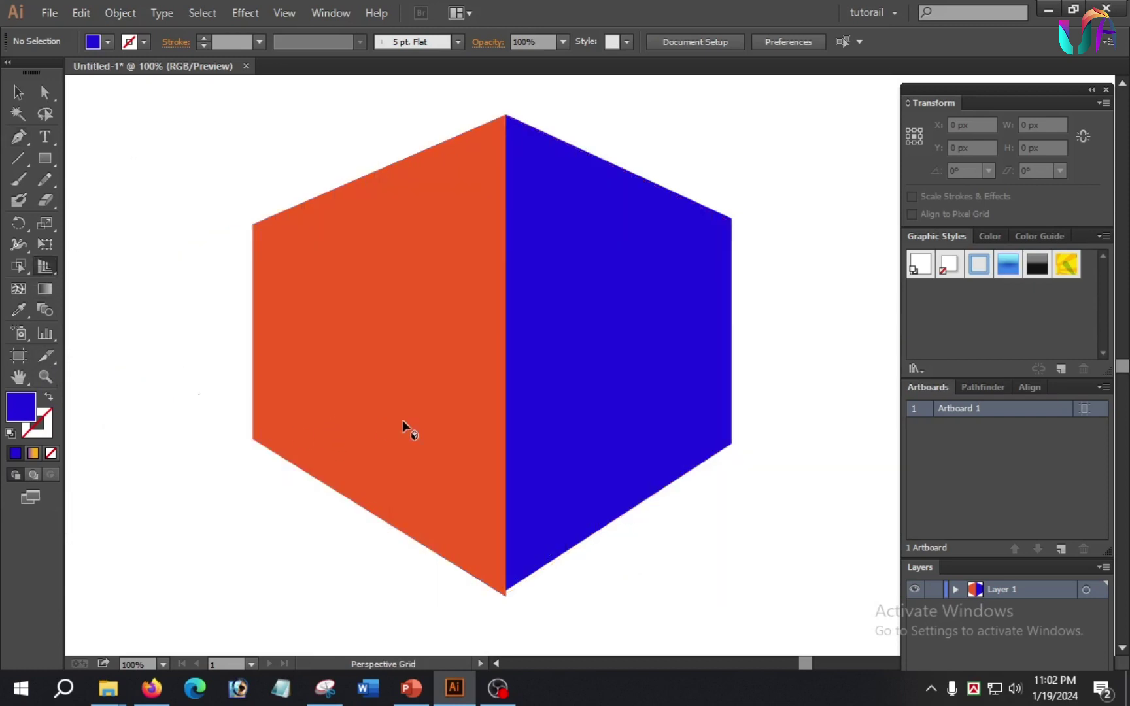
scroll(482, 477, up, 2)
scroll(483, 476, down, 4)
scroll(484, 470, up, 2)
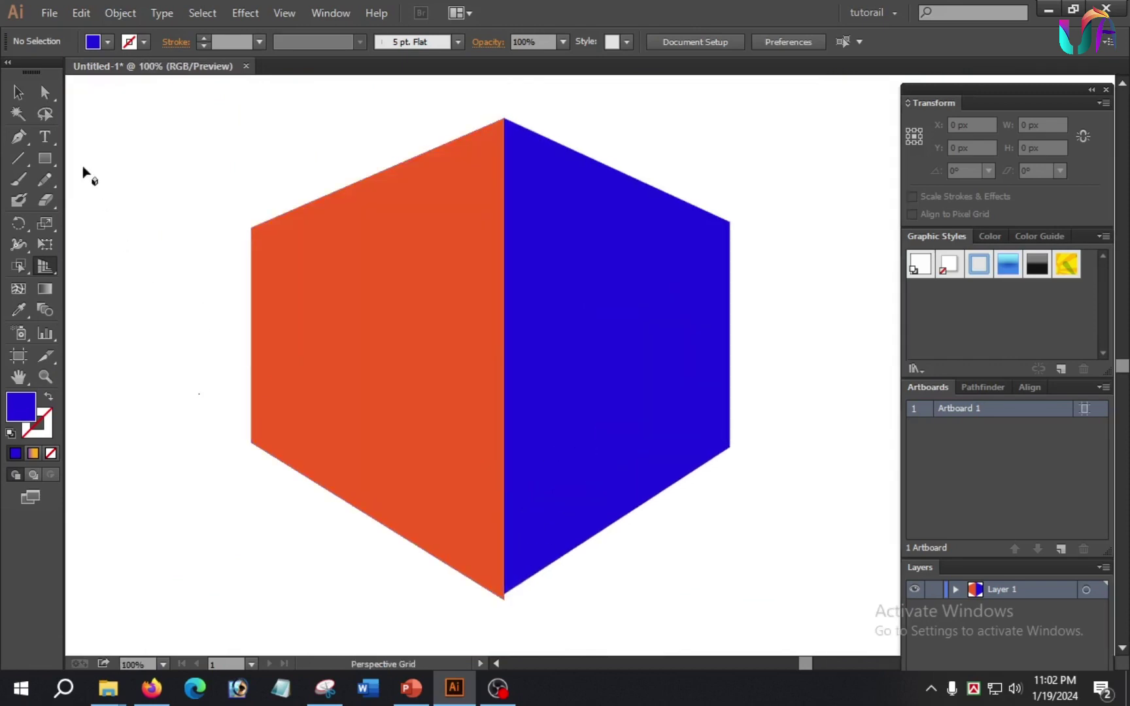
Step: Activate the Rectangle tool for drawing over the two-sided box
click(40, 158)
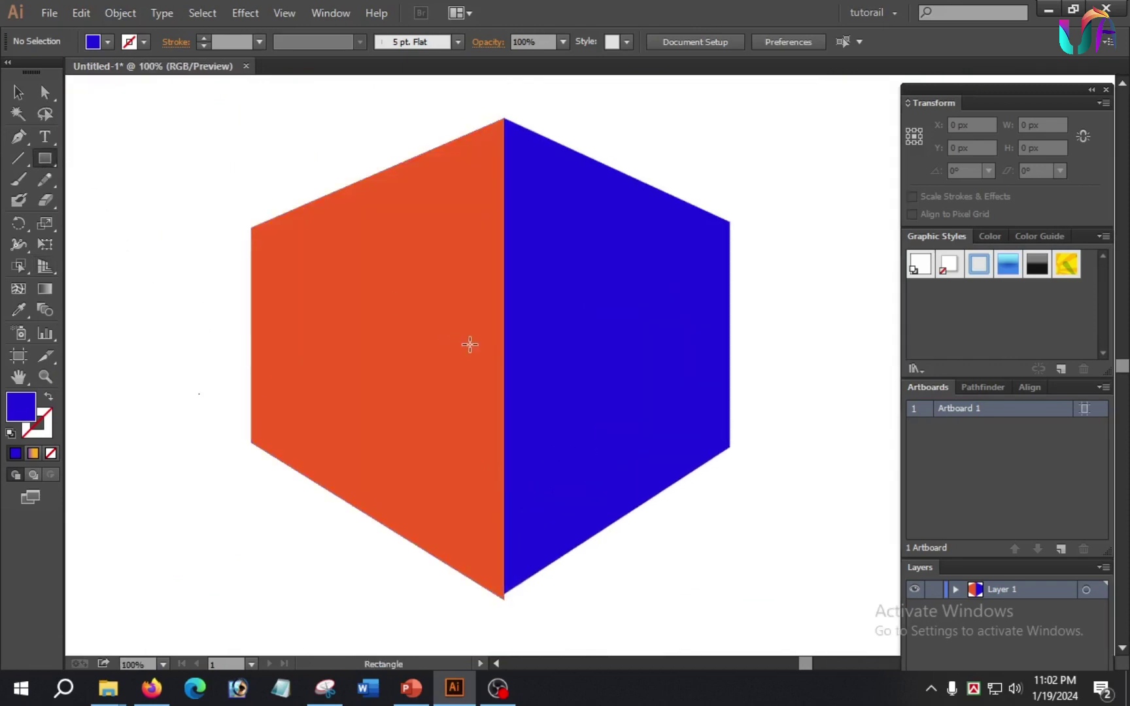